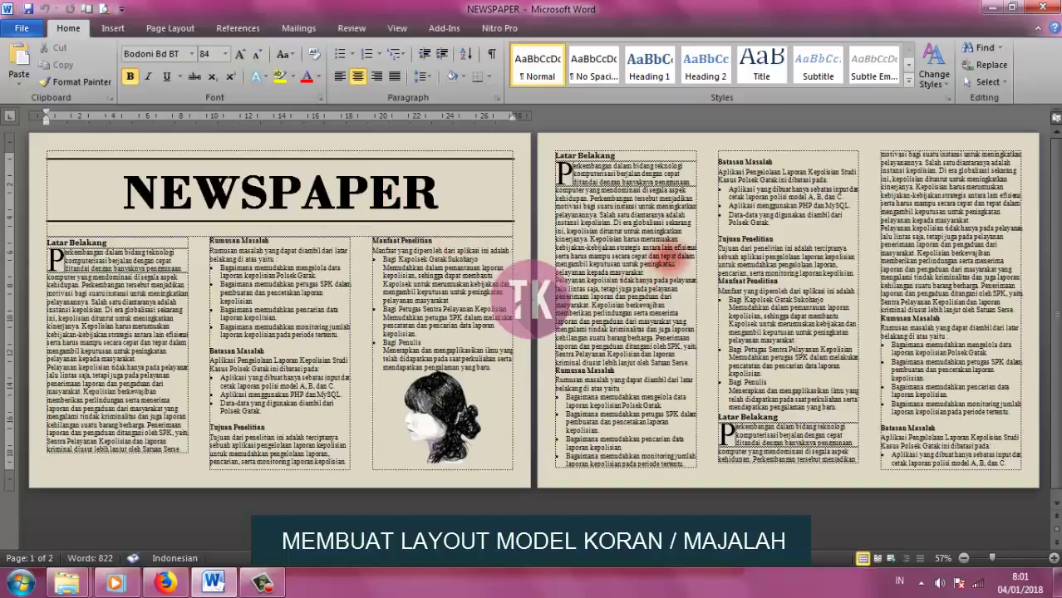
# - Examine the finished NEWSPAPER sample document, including its masthead and three-column article layout
pyautogui.click(675, 251)
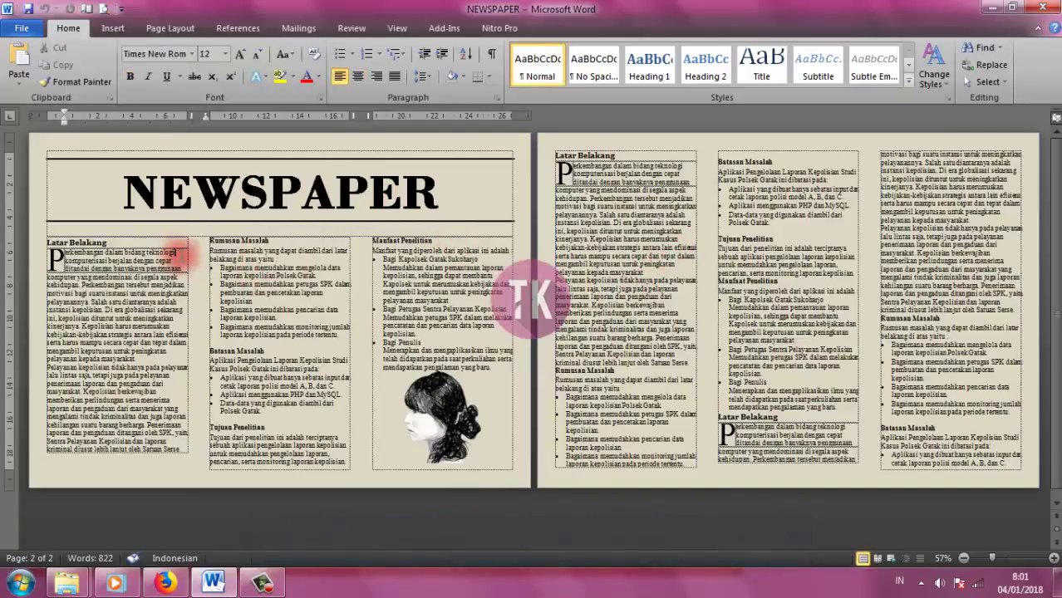
pyautogui.scroll(3, 178, 254)
pyautogui.scroll(2, 312, 266)
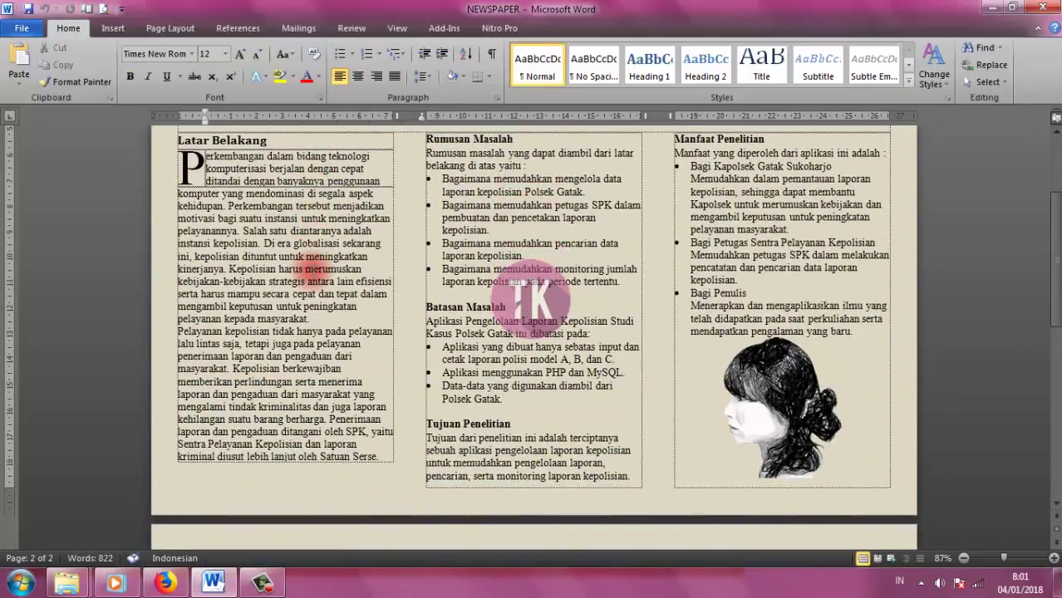
pyautogui.keyDown('ctrl'); pyautogui.scroll(-4, 382, 217); pyautogui.keyUp('ctrl')
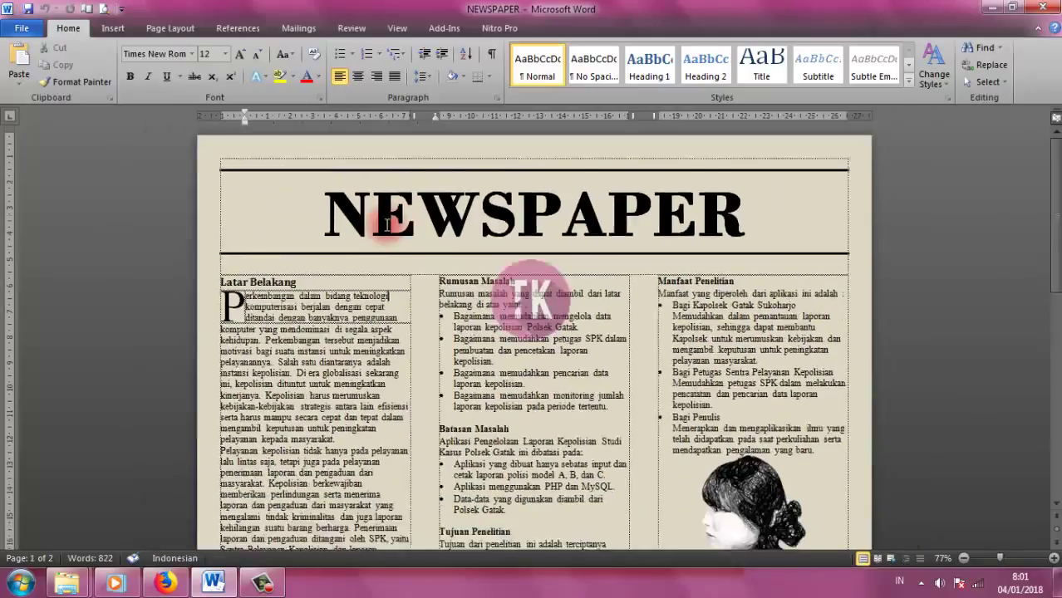
pyautogui.keyDown('ctrl'); pyautogui.scroll(3, 796, 188); pyautogui.keyUp('ctrl')
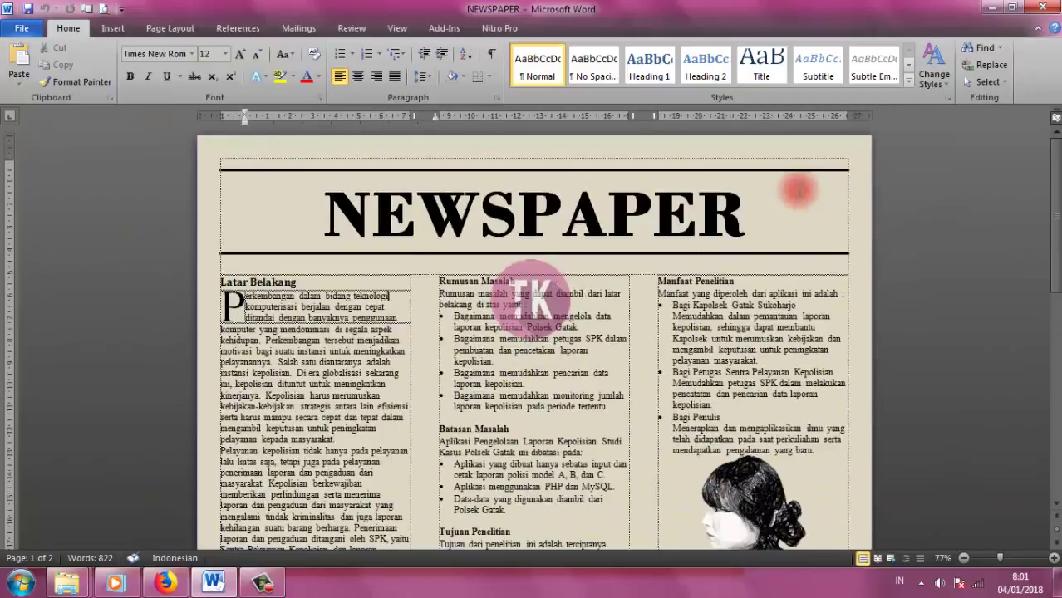
# - Create a new blank document
pyautogui.click(24, 30)
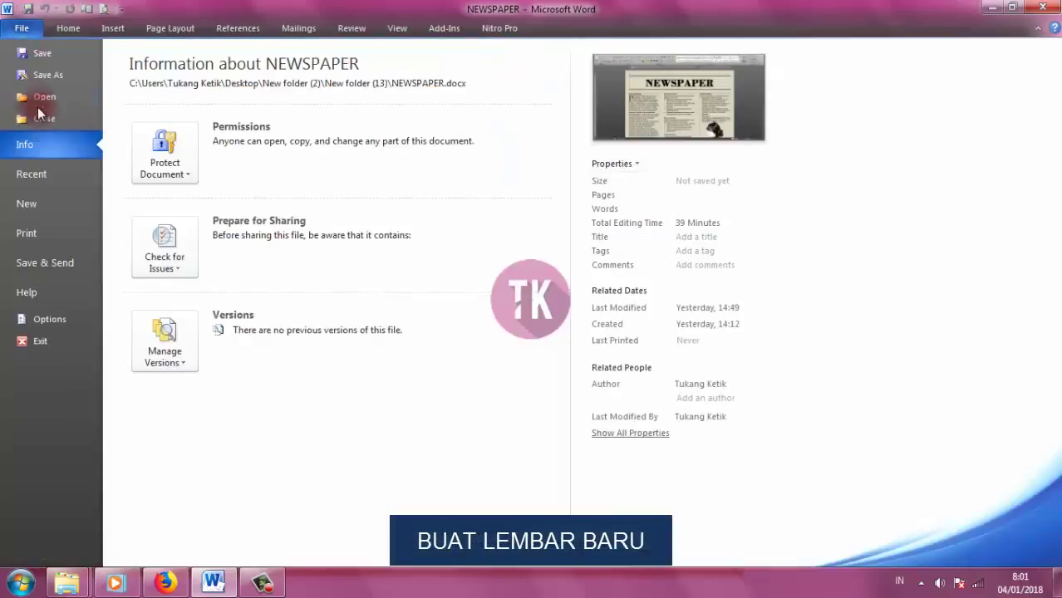
pyautogui.click(68, 206)
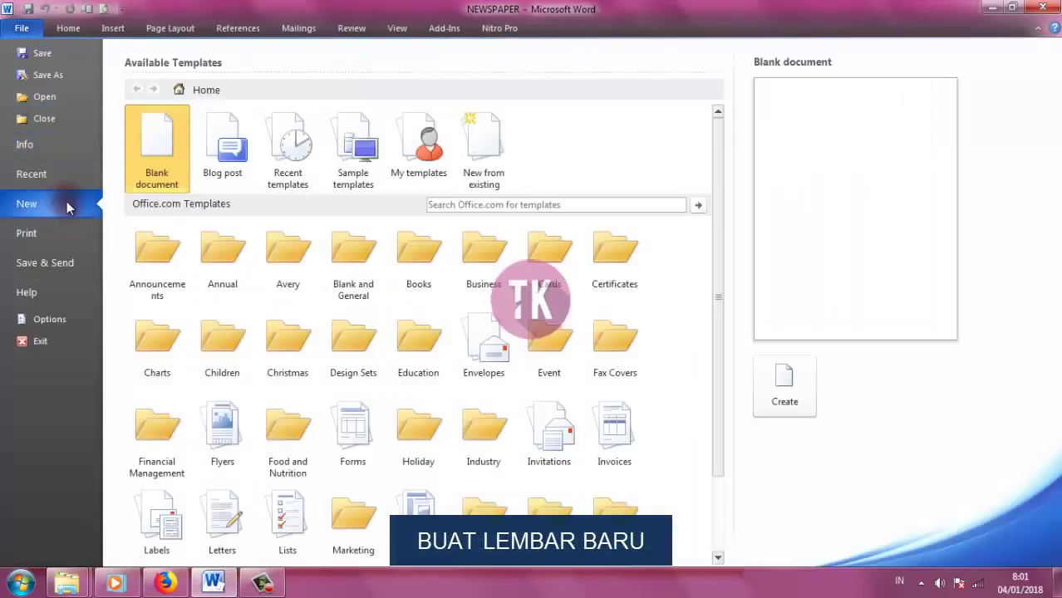
pyautogui.click(812, 400)
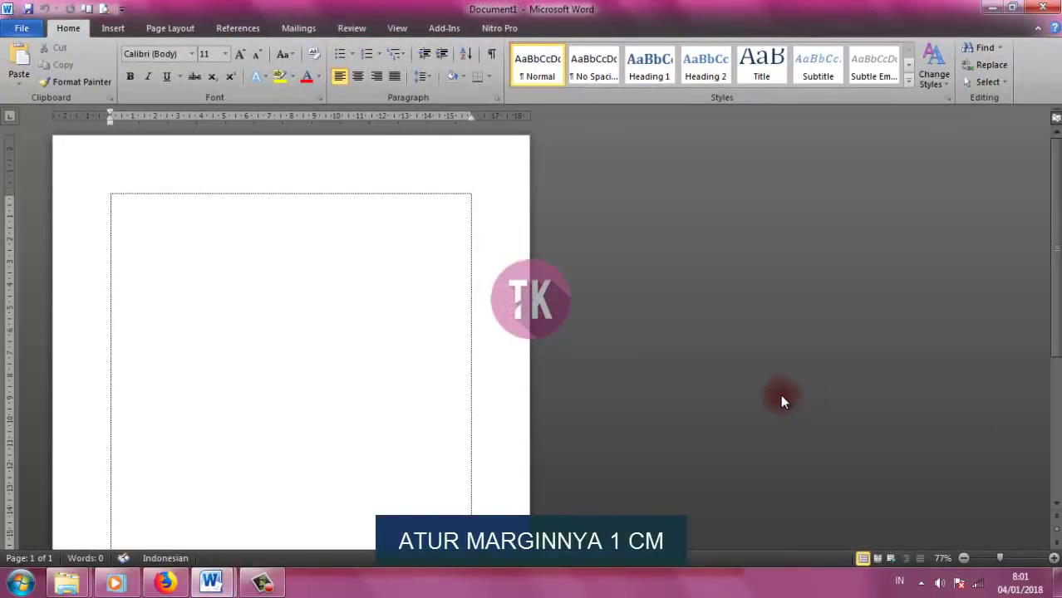
# - Set the top, bottom, left and right page margins to 1 cm for the whole document
pyautogui.click(88, 10)
pyautogui.write('1')
pyautogui.press('Tab')
pyautogui.write('1')
pyautogui.press('Tab')
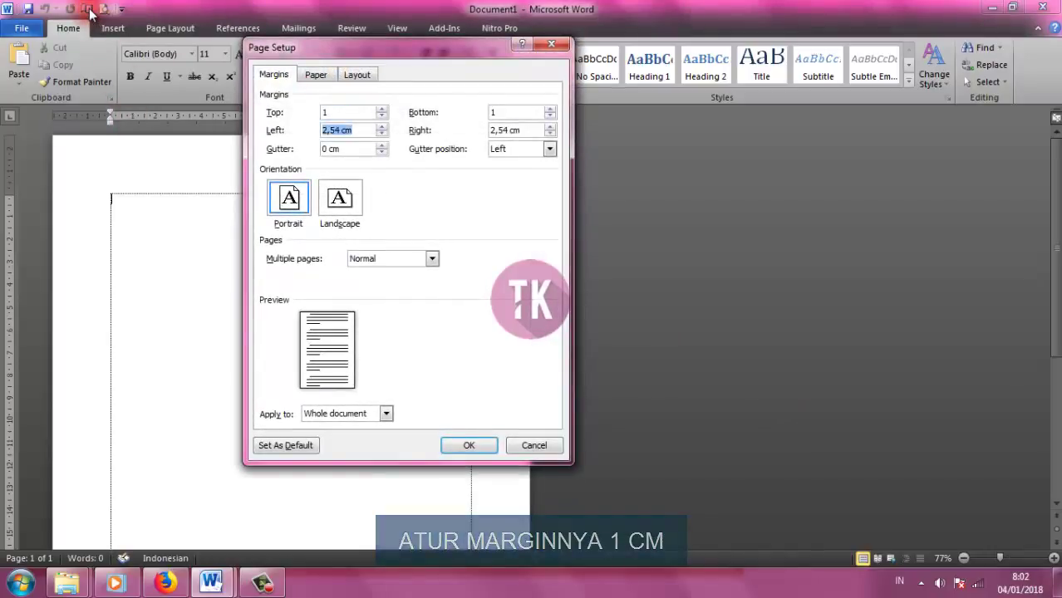
pyautogui.write('1')
pyautogui.press('Tab')
pyautogui.write('1')
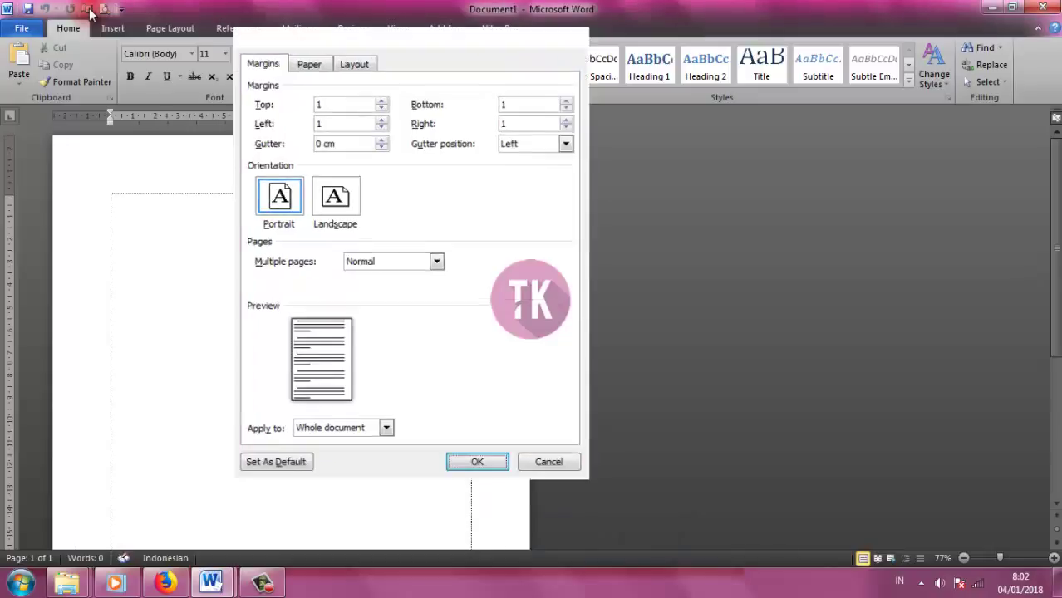
pyautogui.press('Return')
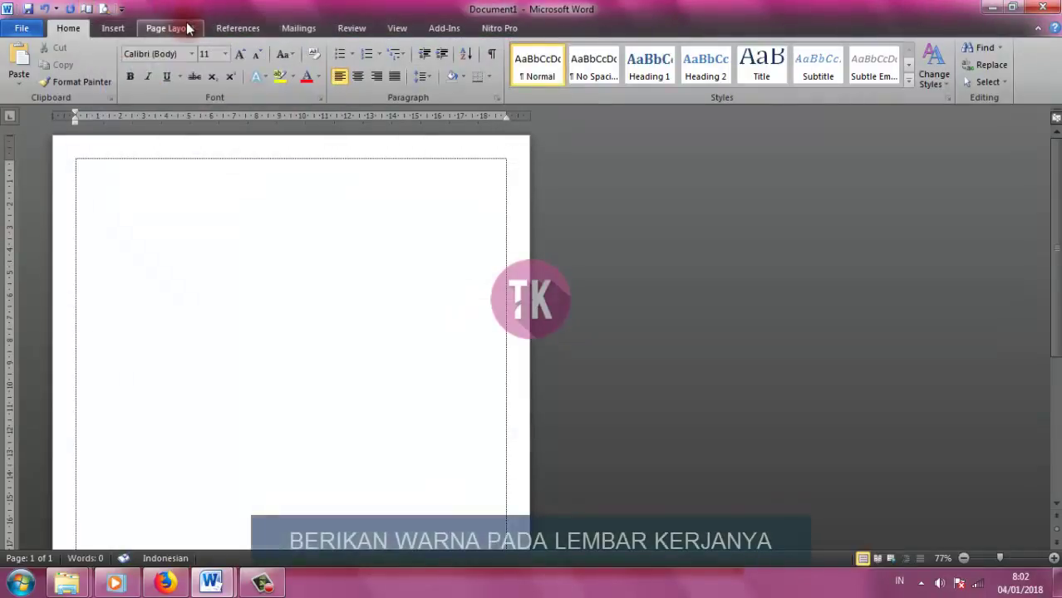
# - Give the page a darker tan theme colour and change its orientation to landscape
pyautogui.click(184, 29)
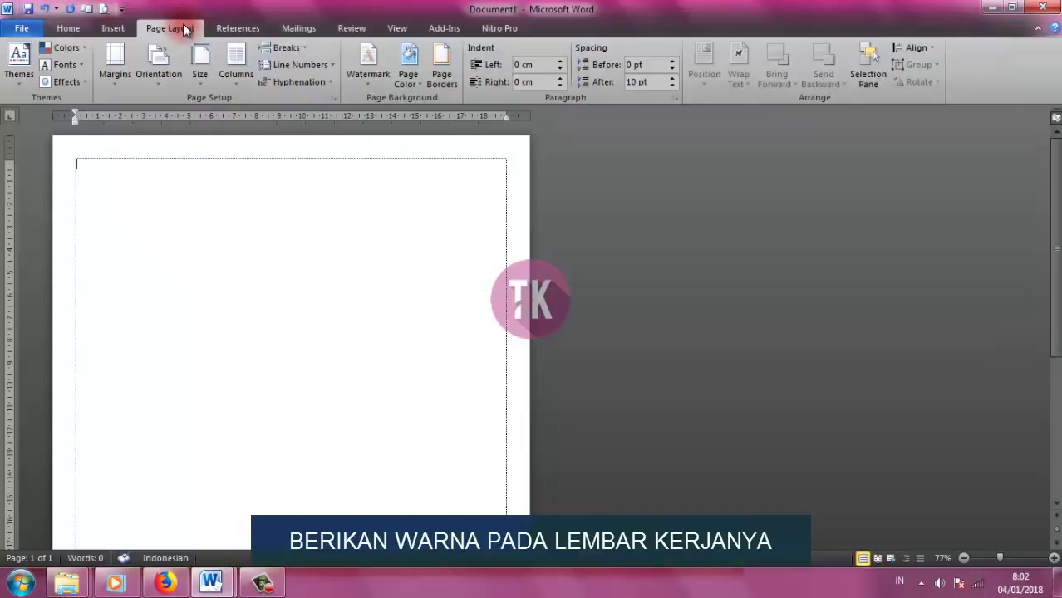
pyautogui.click(409, 66)
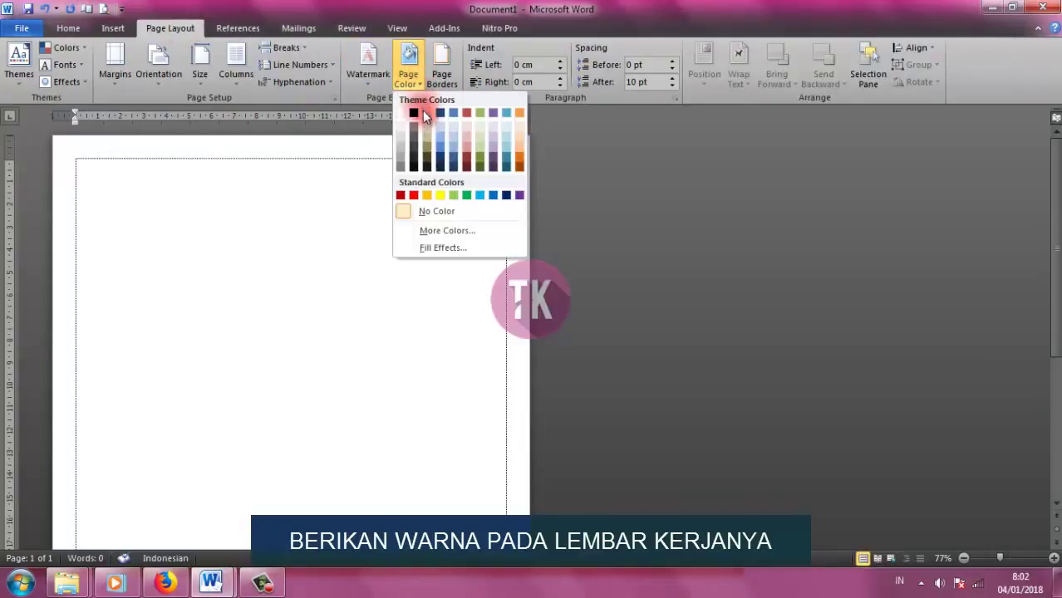
pyautogui.click(428, 137)
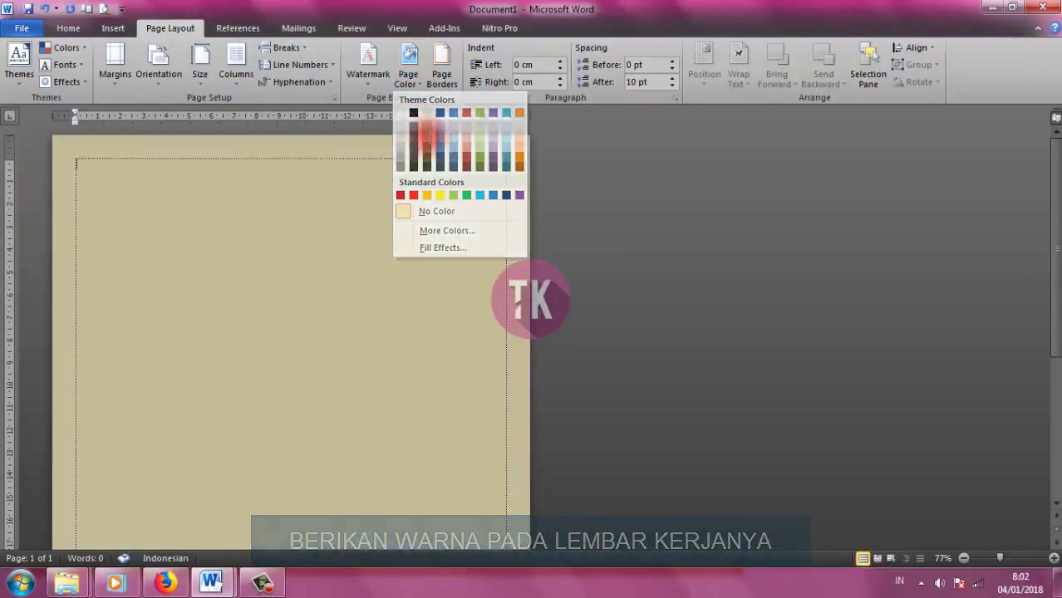
pyautogui.keyDown('ctrl'); pyautogui.scroll(-4, 415, 137); pyautogui.keyUp('ctrl')
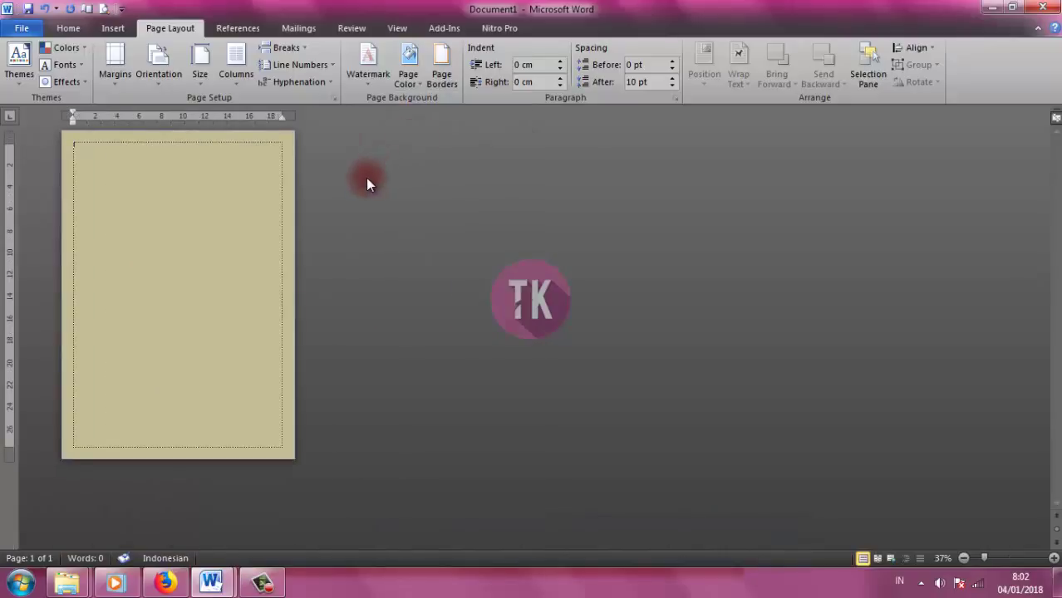
pyautogui.keyDown('ctrl'); pyautogui.scroll(1, 366, 178); pyautogui.keyUp('ctrl')
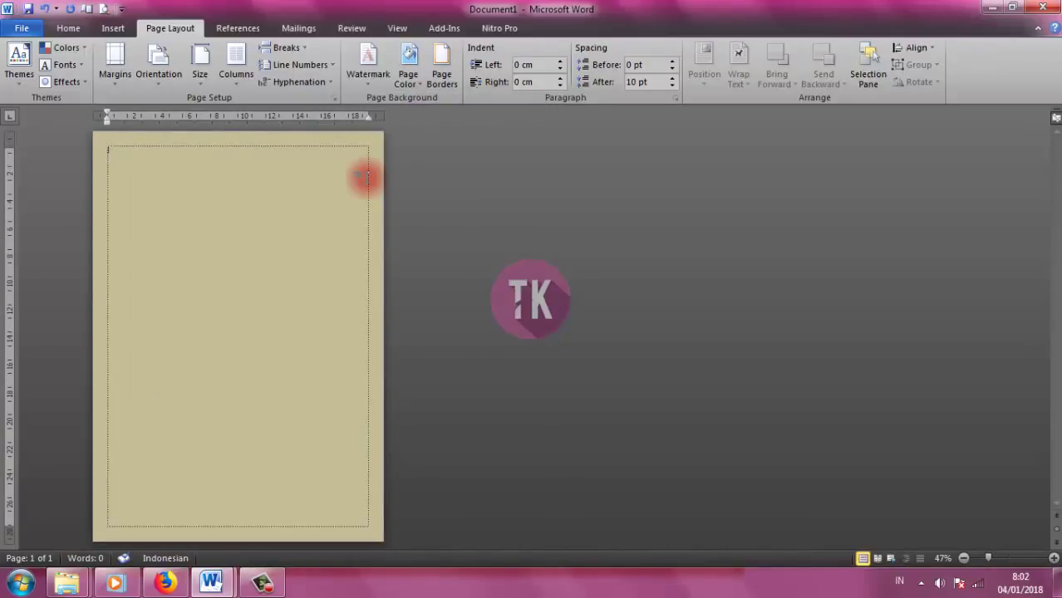
pyautogui.click(409, 65)
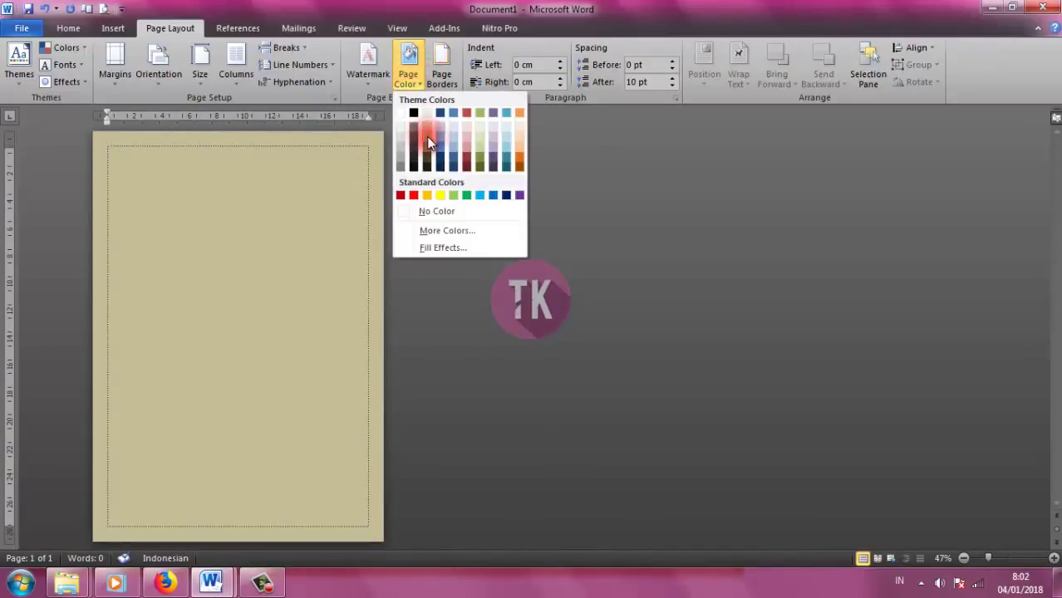
pyautogui.click(427, 143)
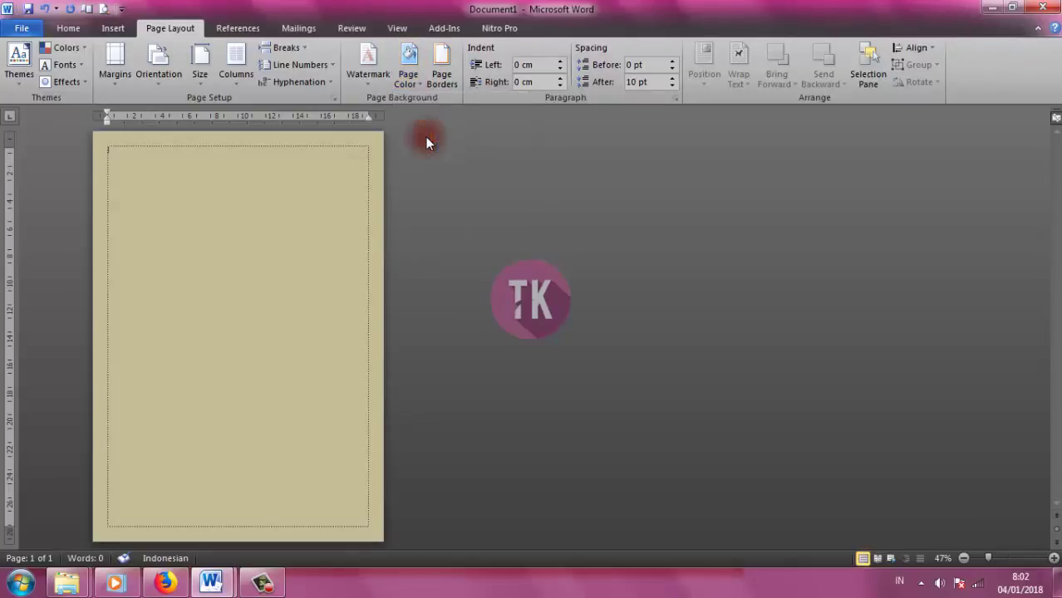
pyautogui.click(160, 74)
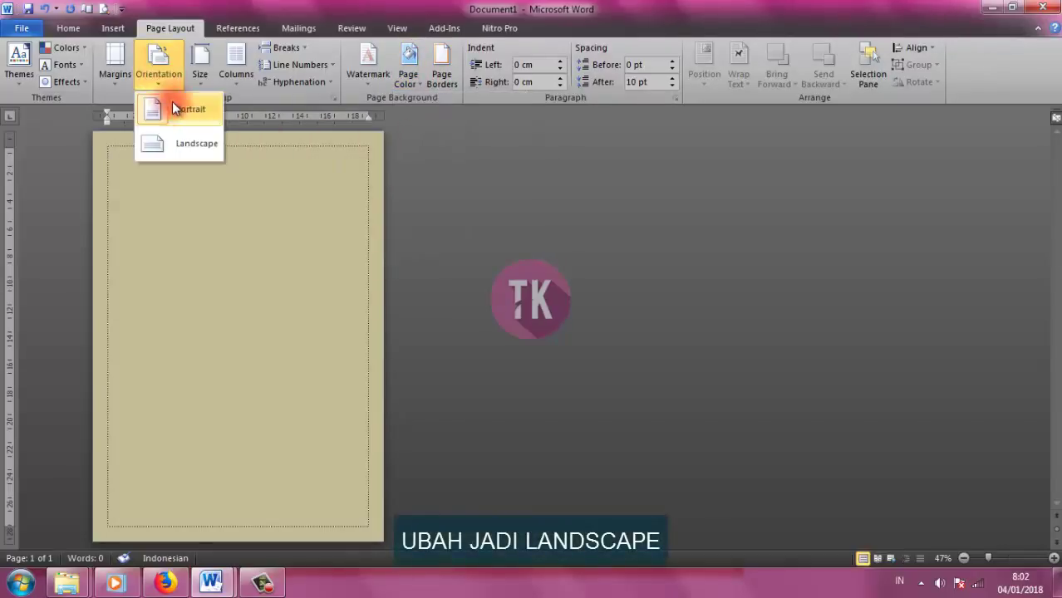
pyautogui.click(192, 143)
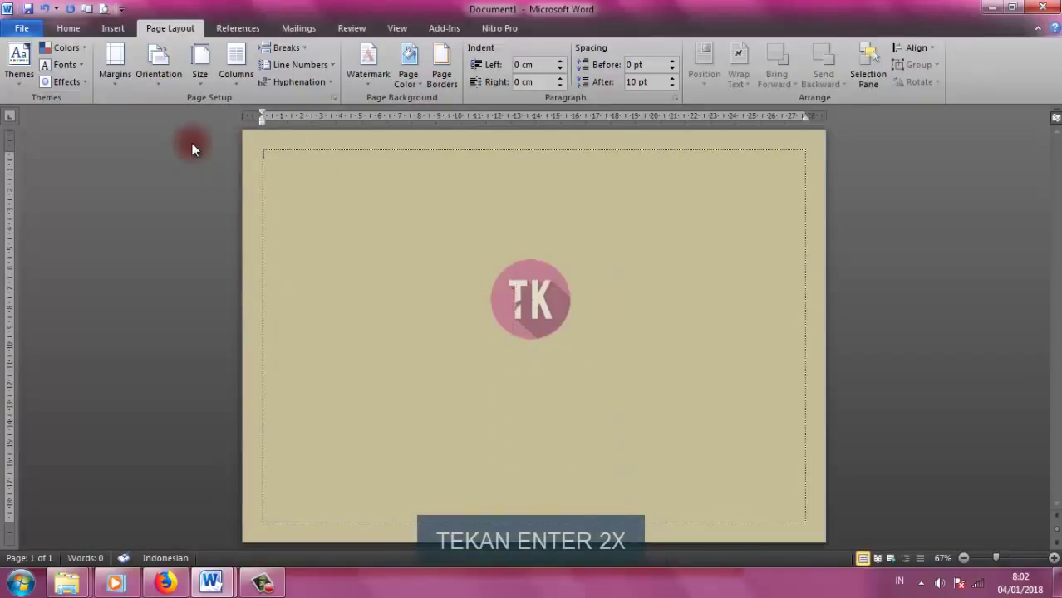
# - Insert a continuous section break after two empty lines and lay out the section below it in three columns
pyautogui.press('Return')
pyautogui.press('Return')
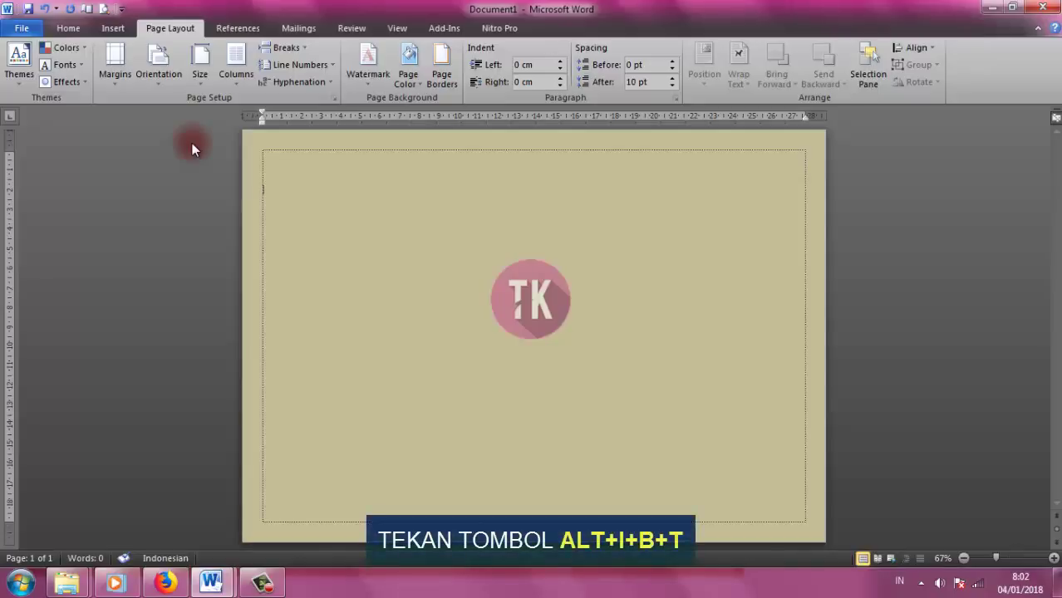
pyautogui.hotkey('alt', 'i')
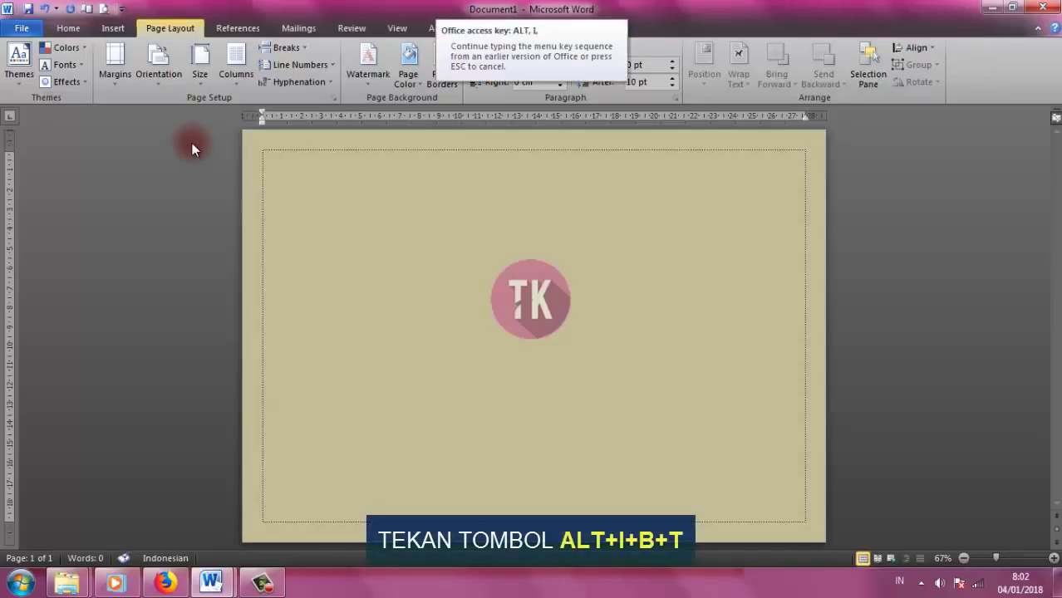
pyautogui.press('b')
pyautogui.press('t')
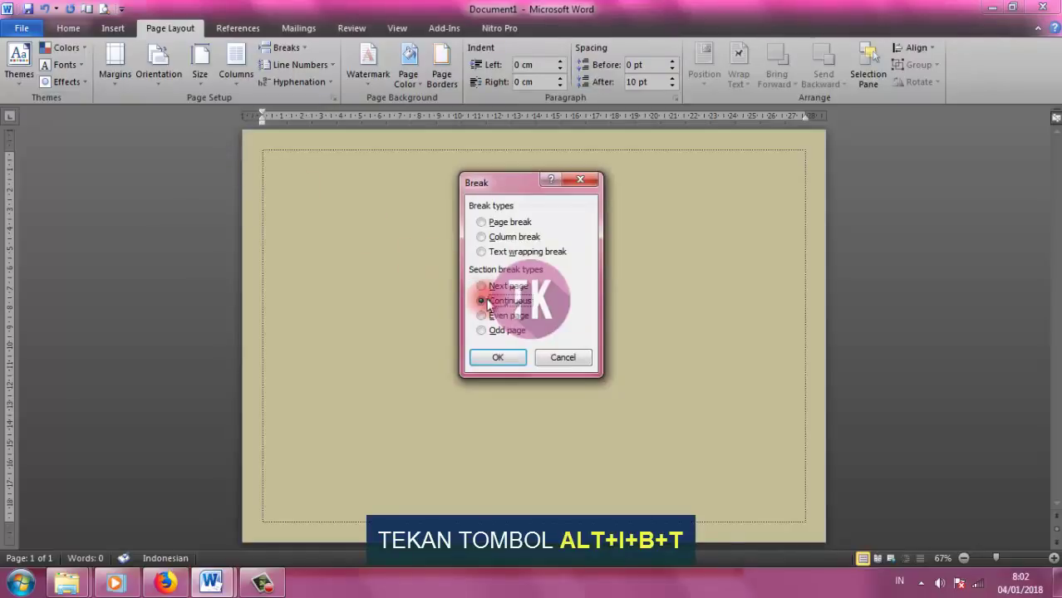
pyautogui.click(513, 362)
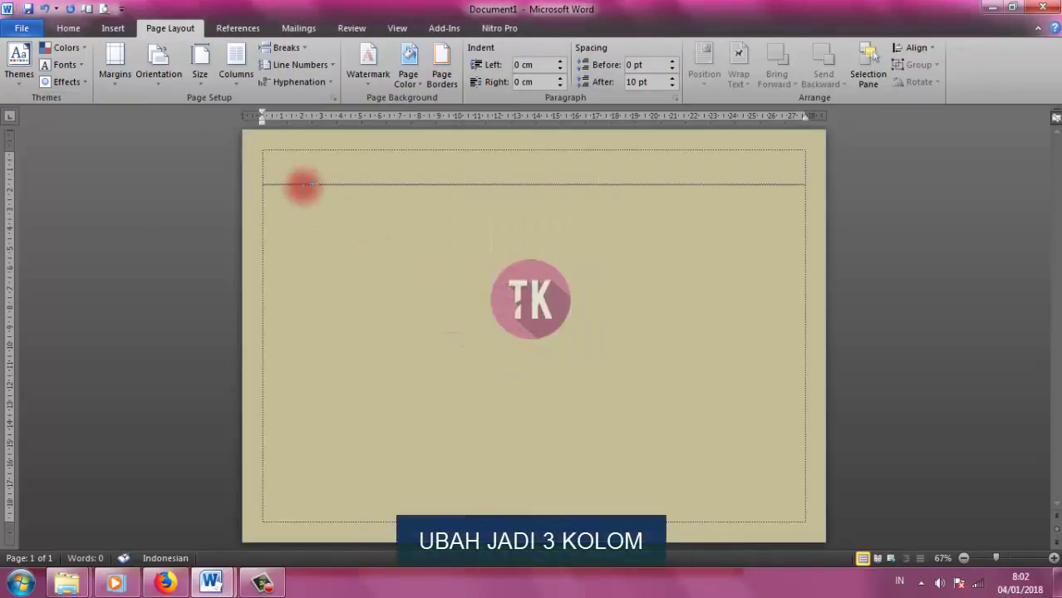
pyautogui.click(239, 80)
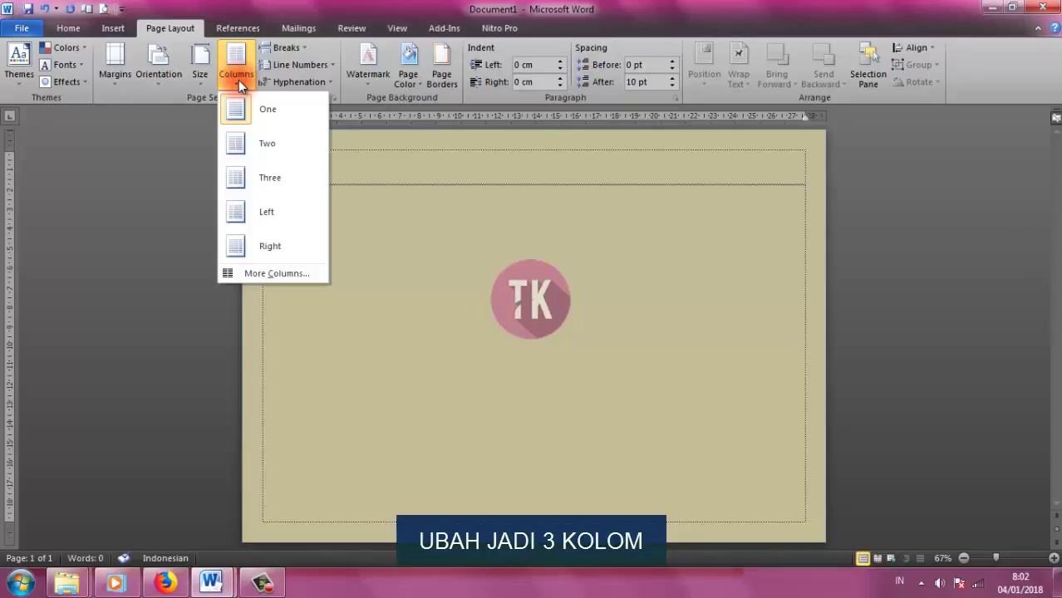
pyautogui.click(285, 182)
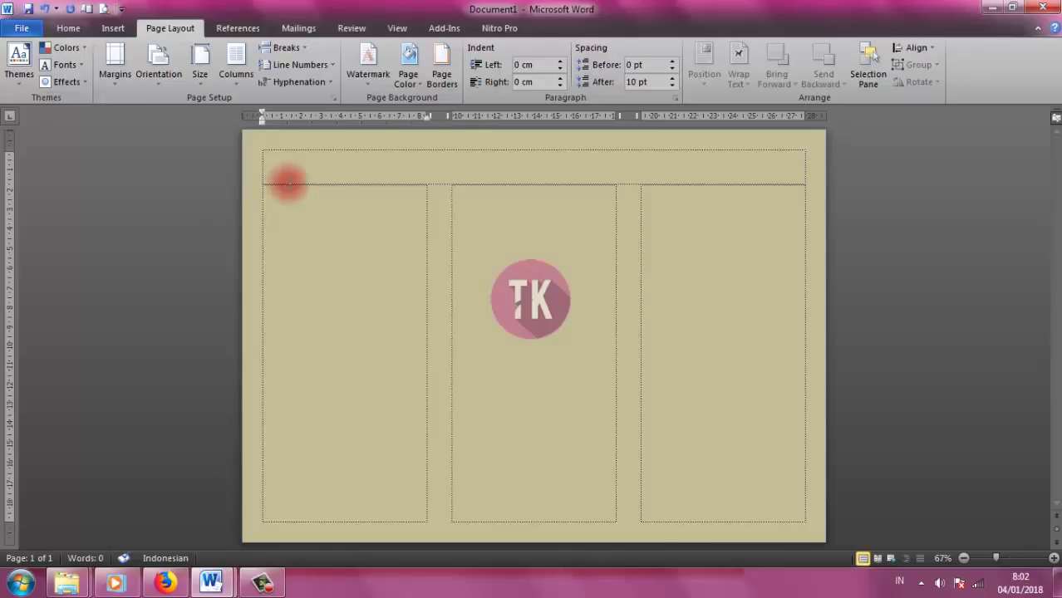
# - Enter the centred title NEWSPAPER in the single-column top section, with an empty line above it
pyautogui.click(279, 164)
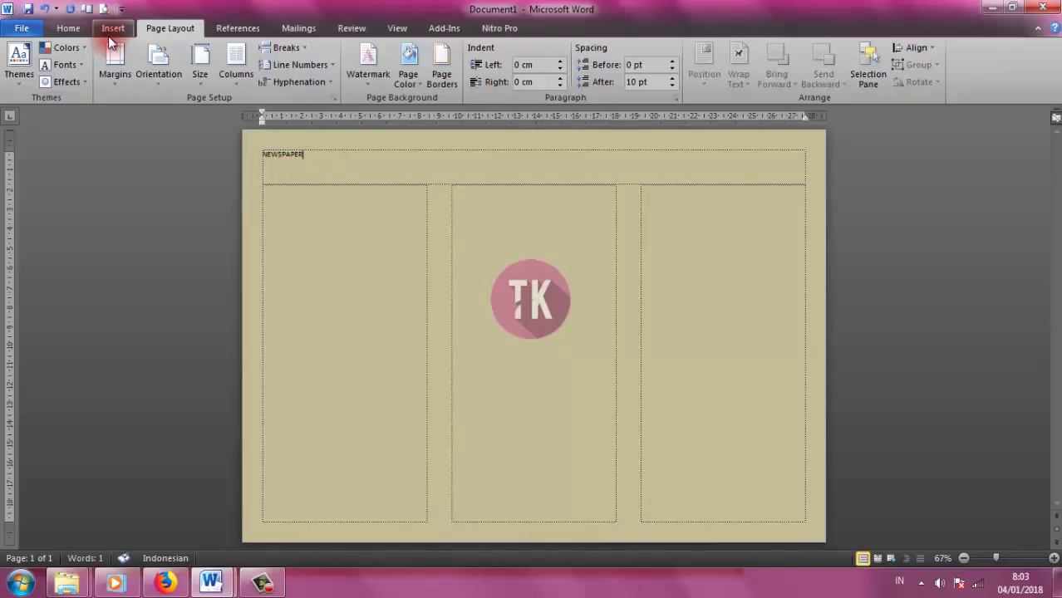
pyautogui.click(70, 28)
pyautogui.click(357, 75)
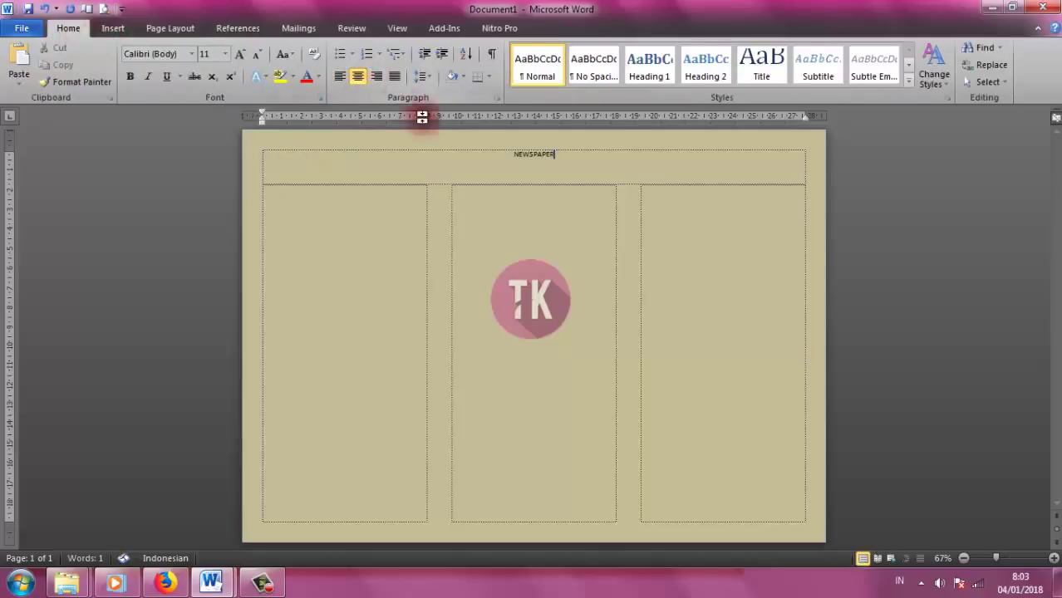
pyautogui.click(507, 154)
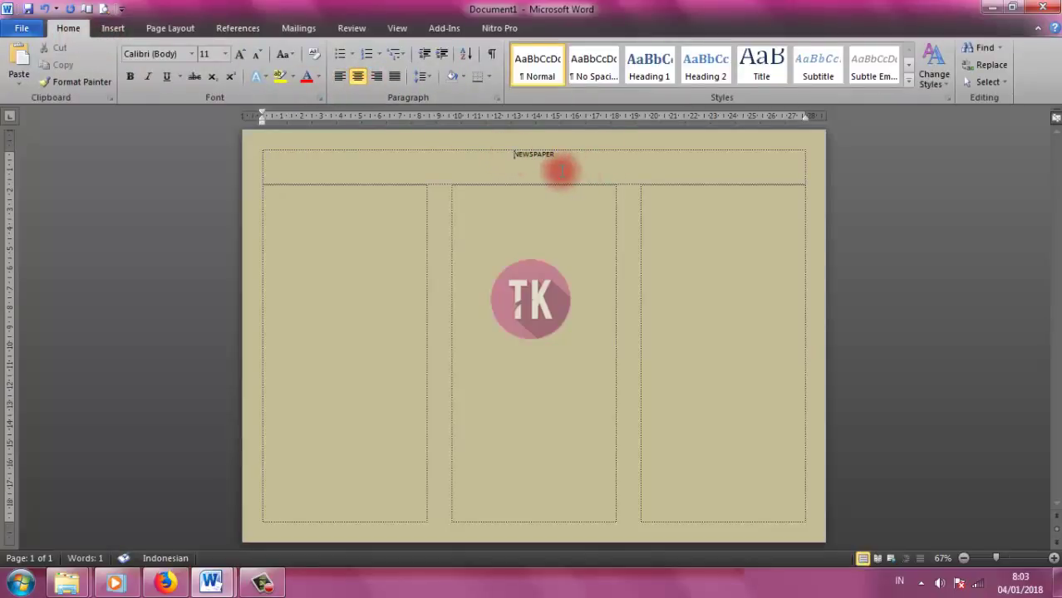
pyautogui.press('Return')
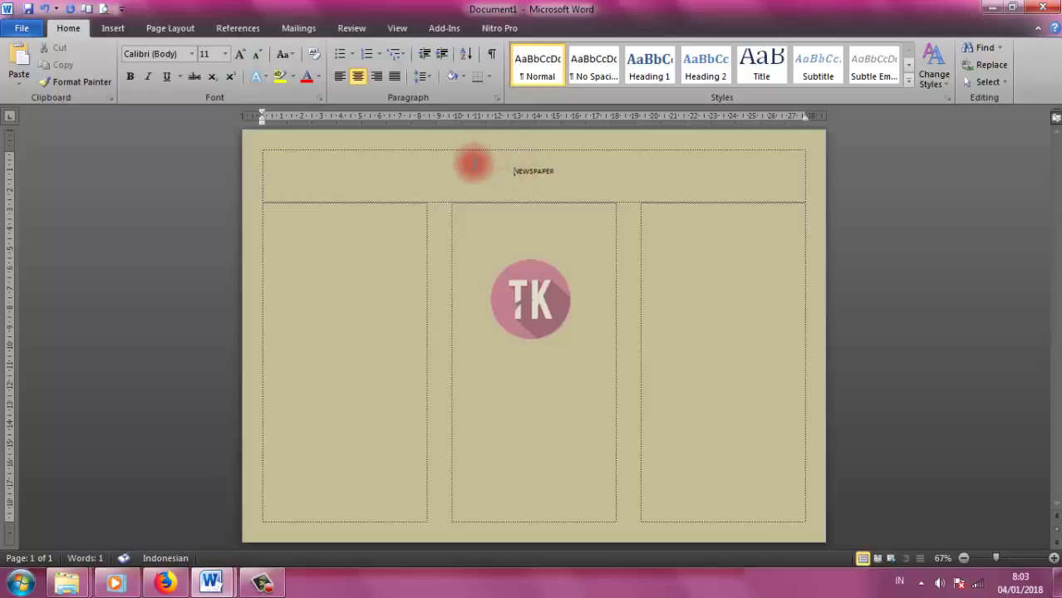
# - Format the NEWSPAPER title in the Bodoni Bd BT font and enlarge it to size 80
pyautogui.moveTo(474, 164); pyautogui.dragTo(571, 171)
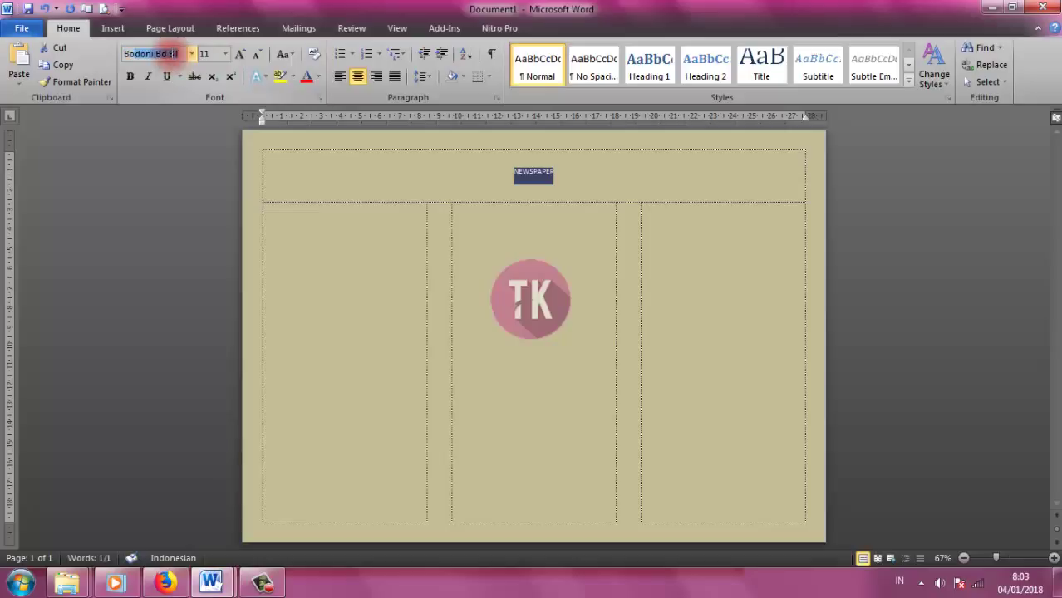
pyautogui.press('Return')
pyautogui.click(245, 56)
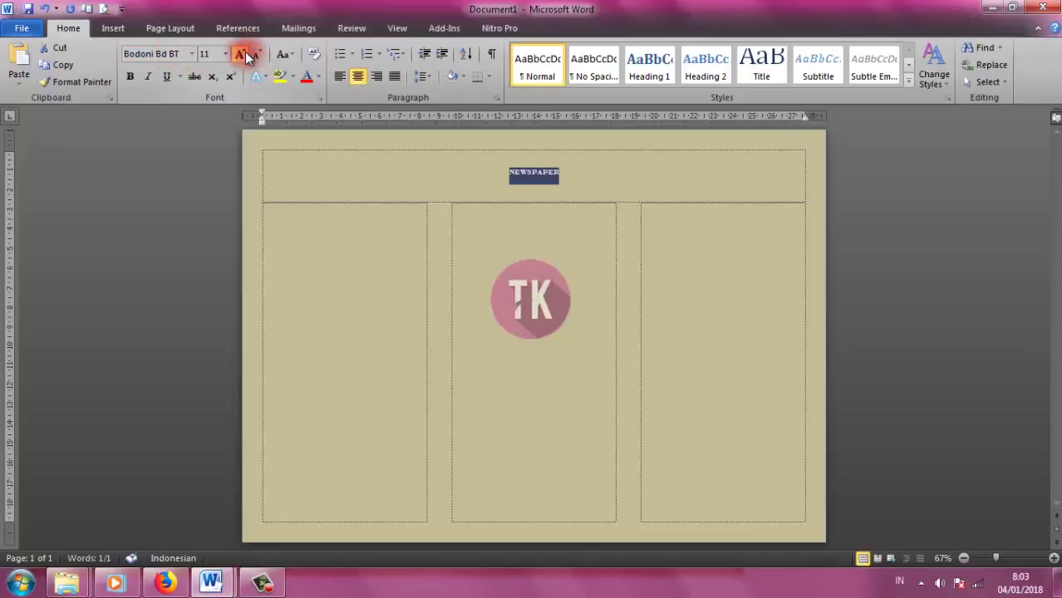
pyautogui.click(245, 56)
pyautogui.click(245, 56)
pyautogui.click(245, 56)
pyautogui.click(245, 56)
pyautogui.click(246, 56)
pyautogui.click(245, 56)
pyautogui.click(246, 55)
pyautogui.click(245, 55)
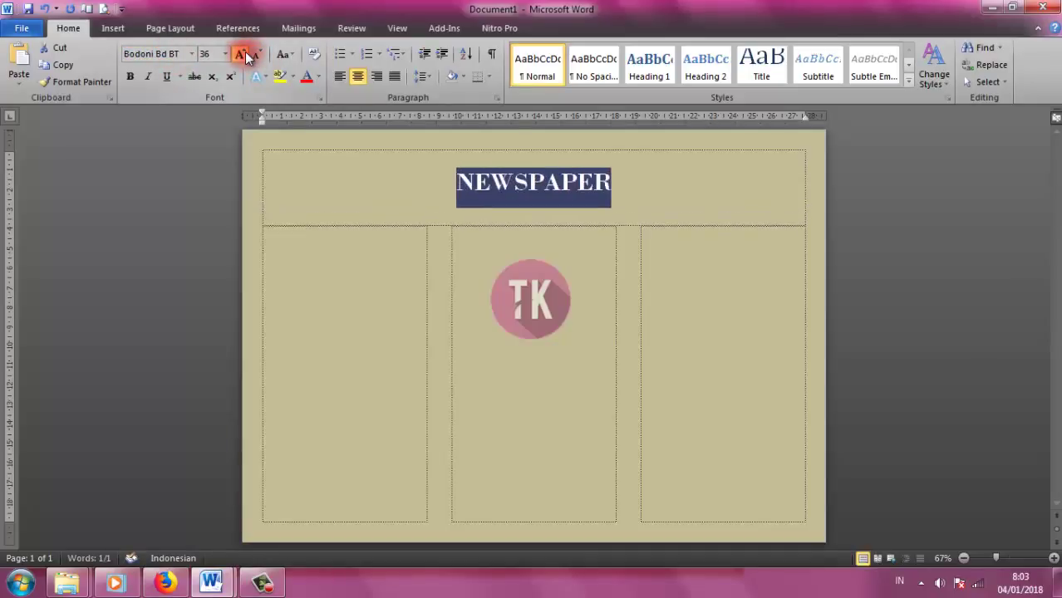
pyautogui.click(245, 56)
pyautogui.click(245, 56)
pyautogui.click(245, 56)
pyautogui.click(245, 56)
pyautogui.click(257, 56)
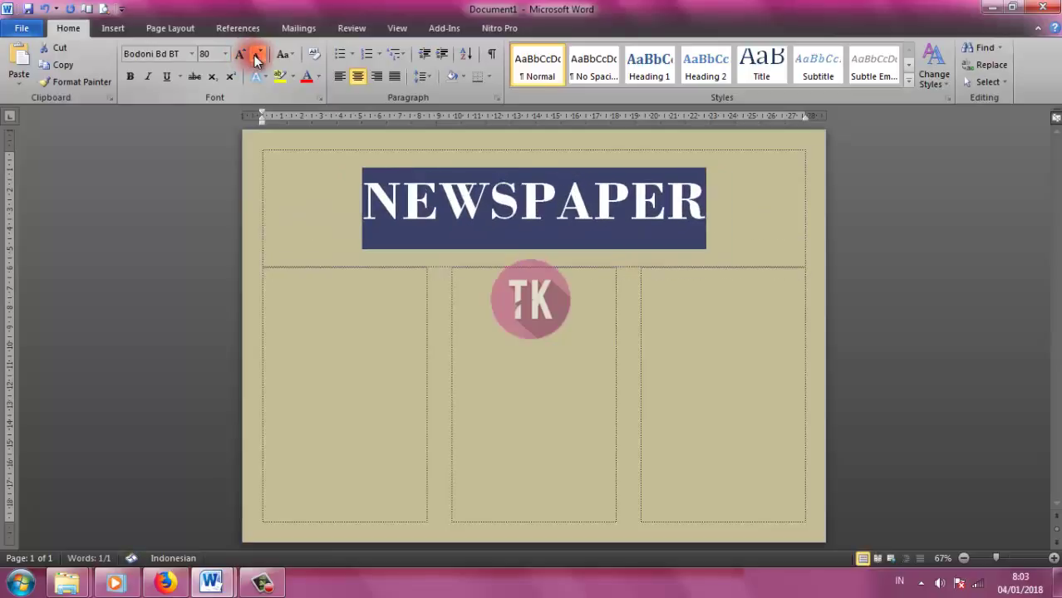
# - Set the paragraph spacing after to 0 pt from the empty line above the NEWSPAPER title through the start of the columns
pyautogui.click(336, 156)
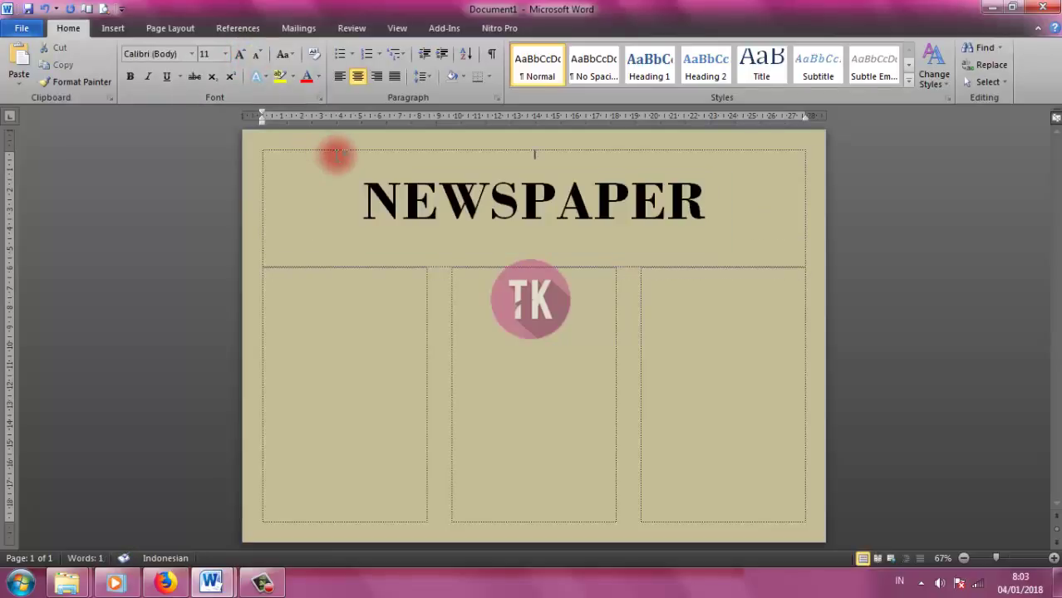
pyautogui.hotkey('shift', 'Down')
pyautogui.hotkey('shift', 'Down')
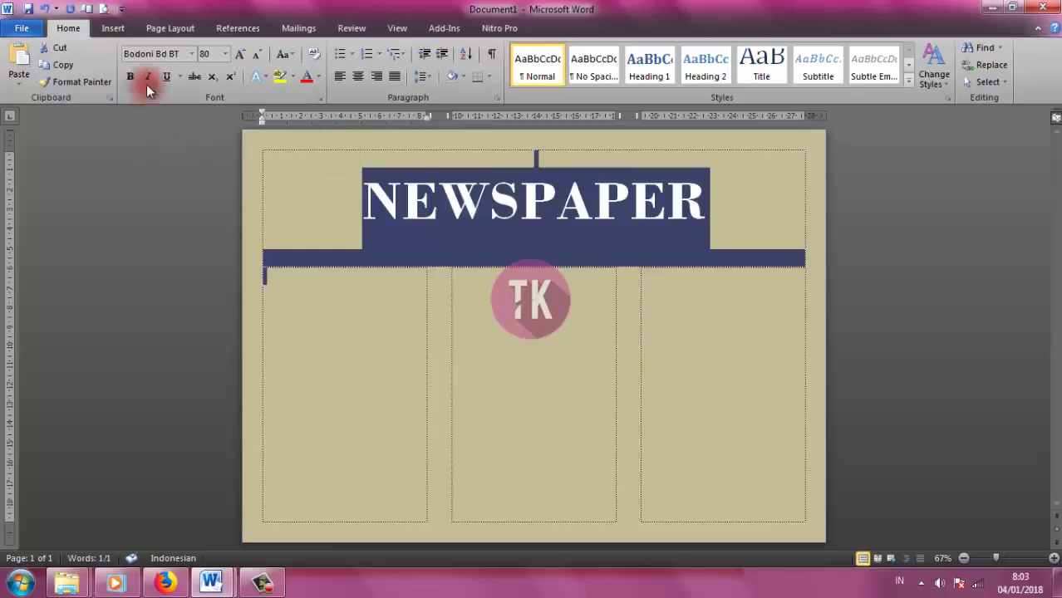
pyautogui.click(169, 34)
pyautogui.click(637, 81)
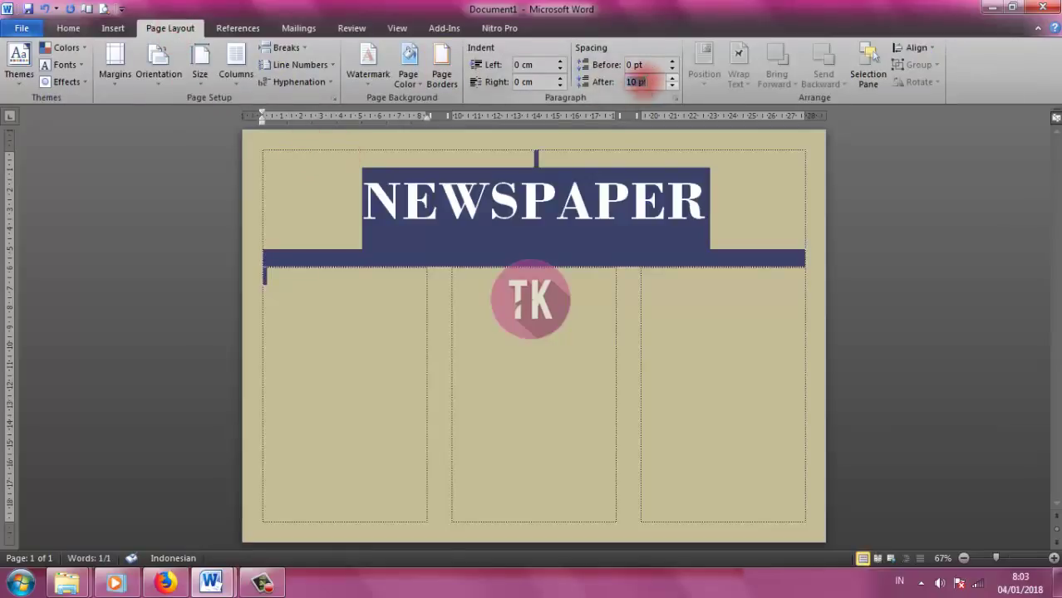
pyautogui.click(674, 81)
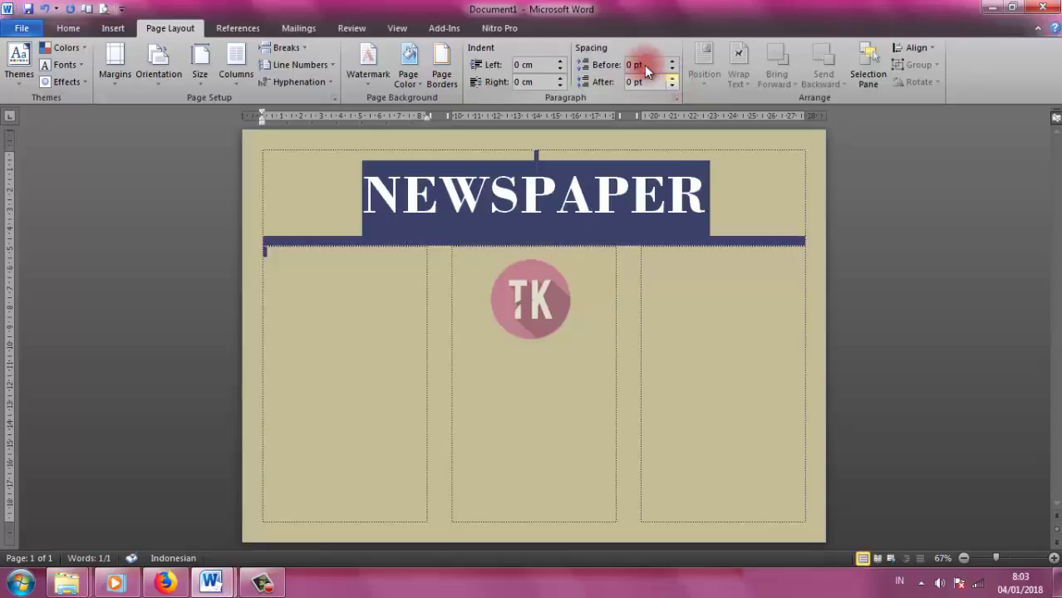
pyautogui.click(68, 28)
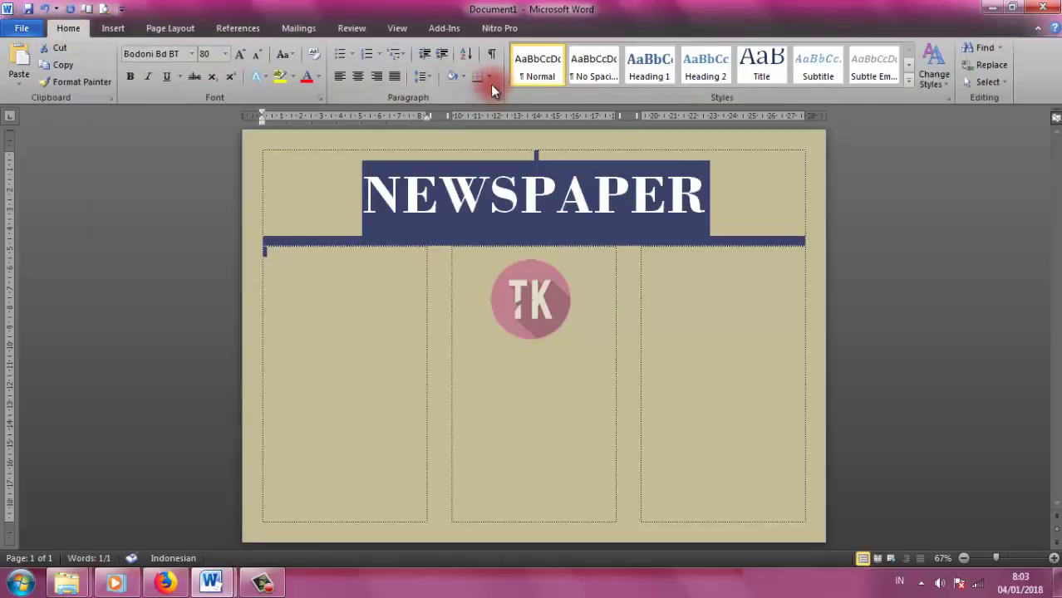
pyautogui.click(488, 81)
pyautogui.click(501, 91)
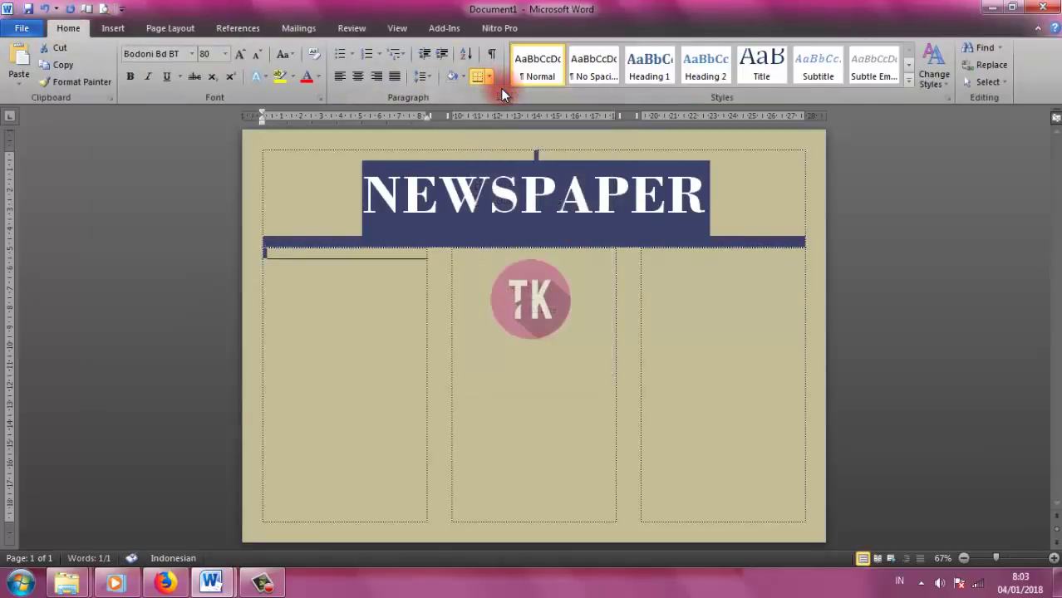
pyautogui.hotkey('ctrl', 'z')
# - Add a bottom border and a top border to the NEWSPAPER title paragraph only
pyautogui.click(522, 185)
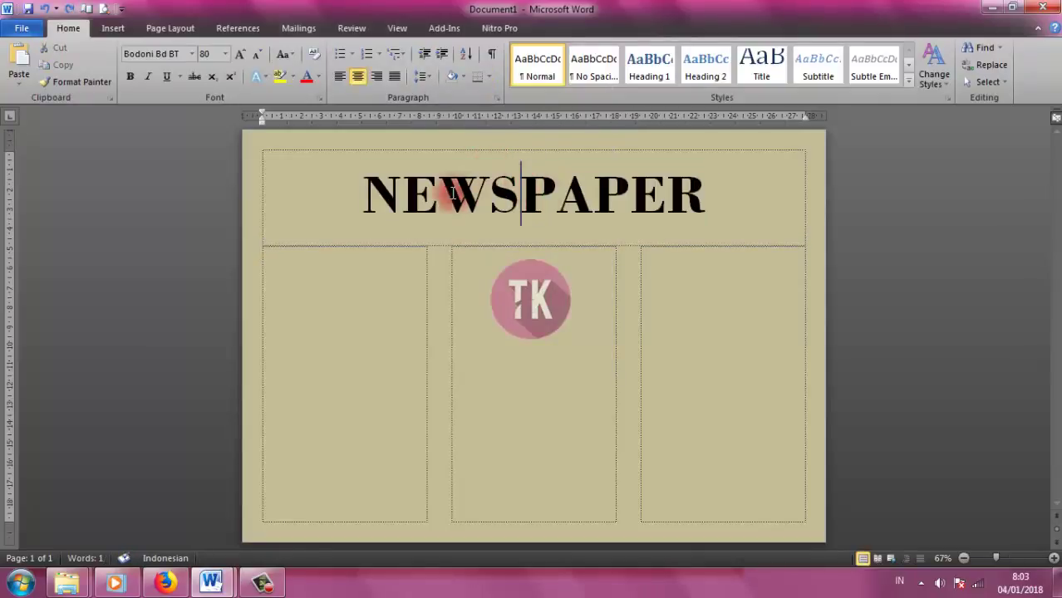
pyautogui.click(733, 192)
pyautogui.click(480, 77)
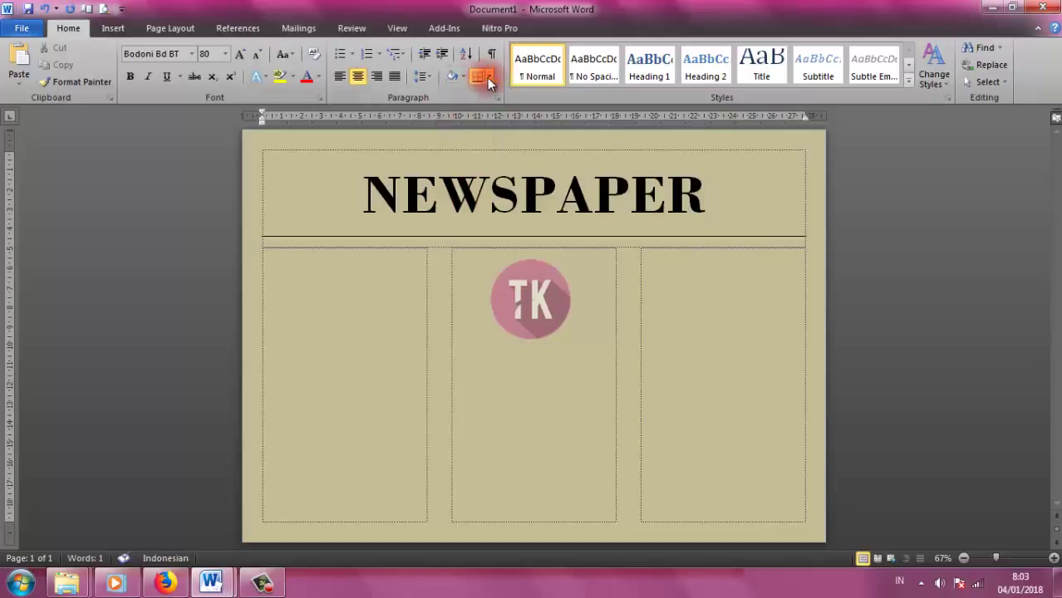
pyautogui.click(489, 79)
pyautogui.click(505, 111)
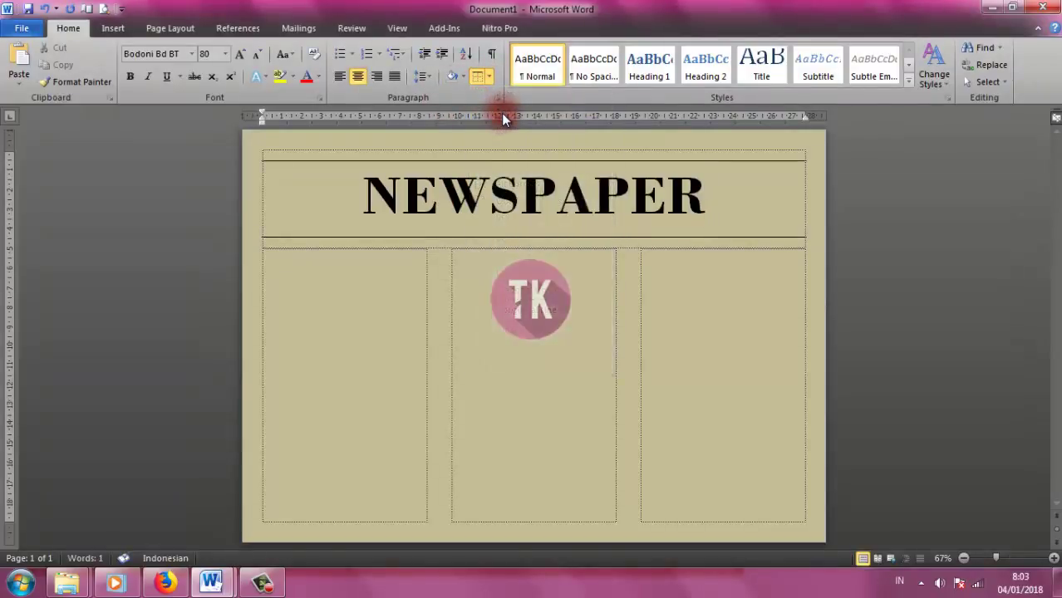
# - Thicken the title paragraph's top and bottom borders to 4 ½ pt
pyautogui.click(490, 77)
pyautogui.click(553, 364)
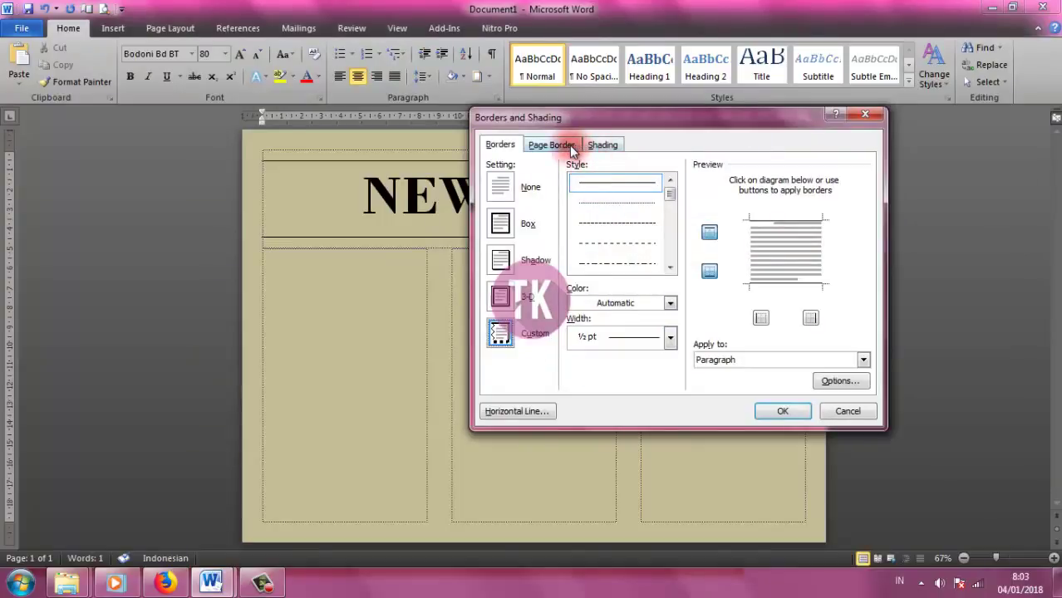
pyautogui.click(635, 337)
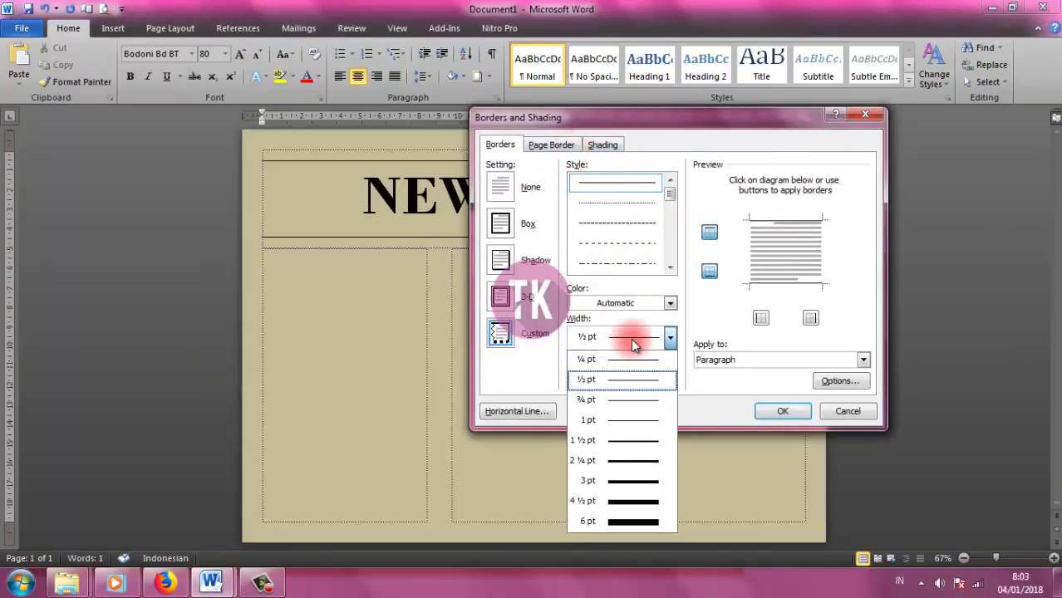
pyautogui.click(628, 501)
pyautogui.click(778, 218)
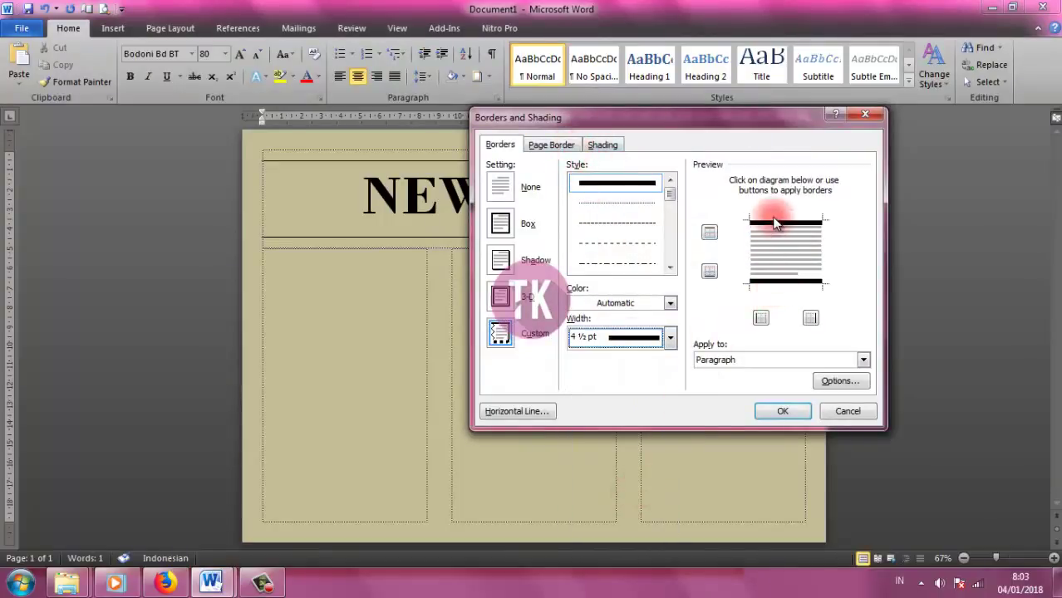
pyautogui.click(782, 408)
# - Delete the empty line above the NEWSPAPER title
pyautogui.click(561, 206)
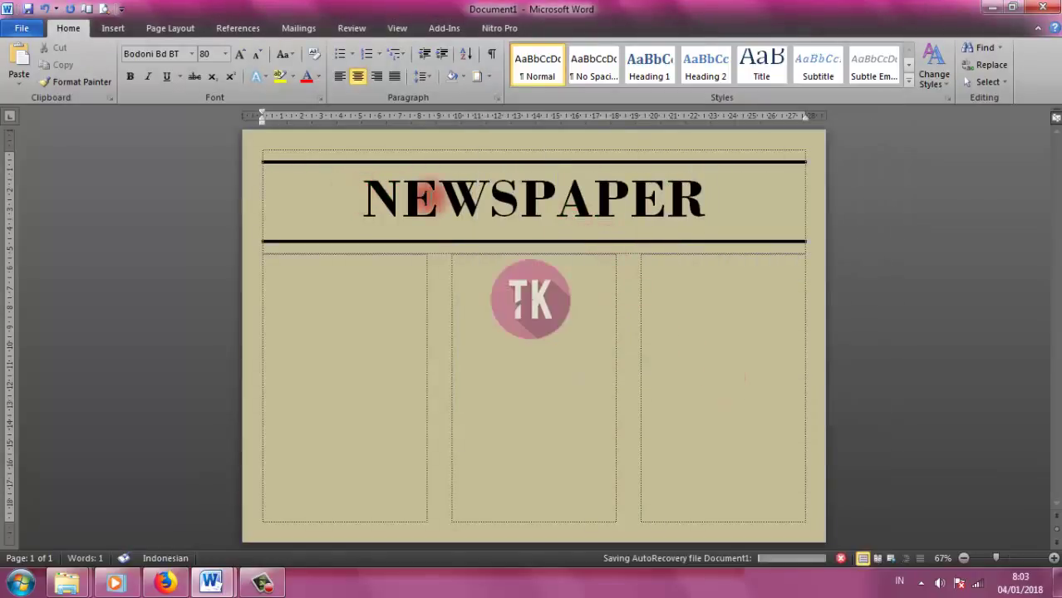
pyautogui.click(428, 199)
pyautogui.click(267, 154)
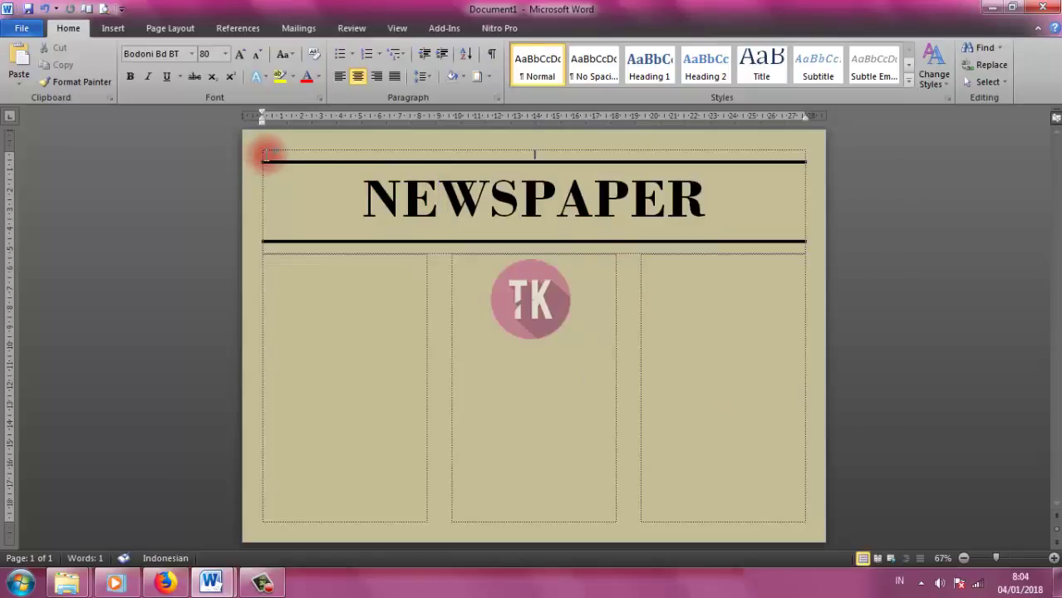
pyautogui.press('Delete')
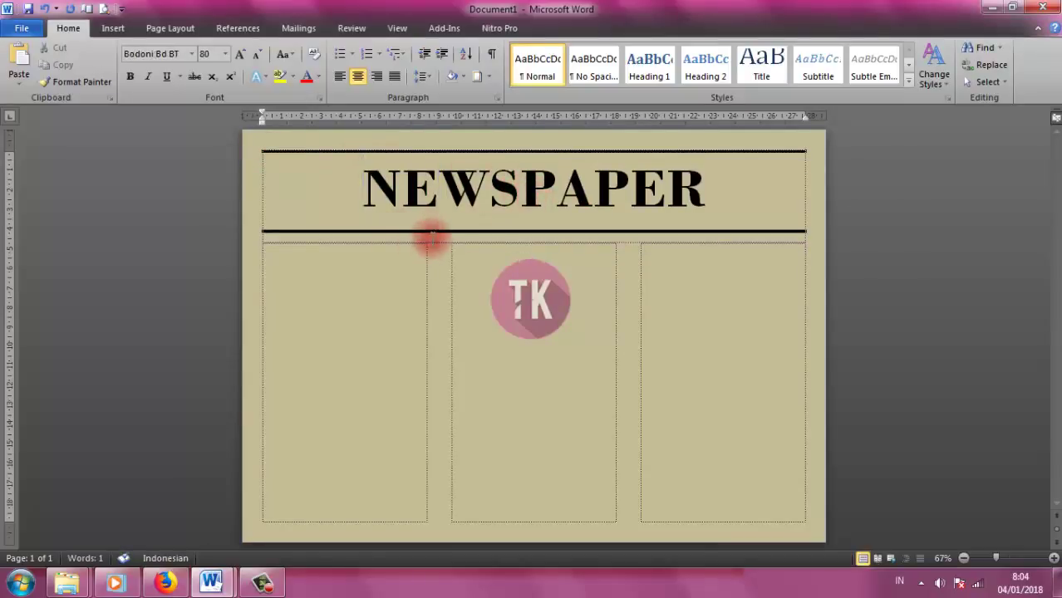
# - Place the cursor at the start of the first column, then switch to the file explorer and open TEKS from New folder (13)
pyautogui.click(429, 222)
pyautogui.click(271, 239)
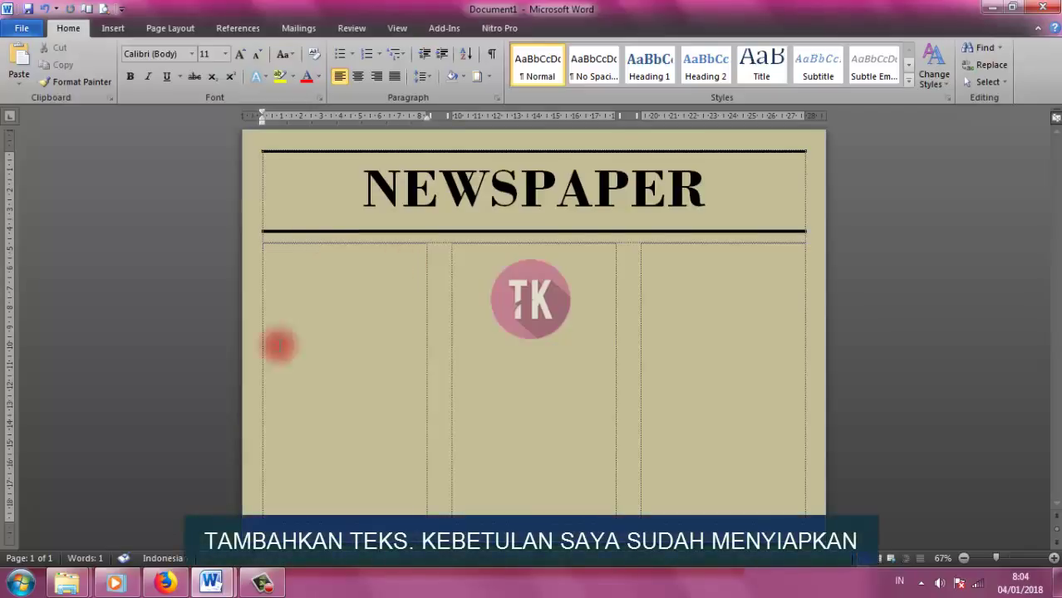
pyautogui.moveTo(67, 582)
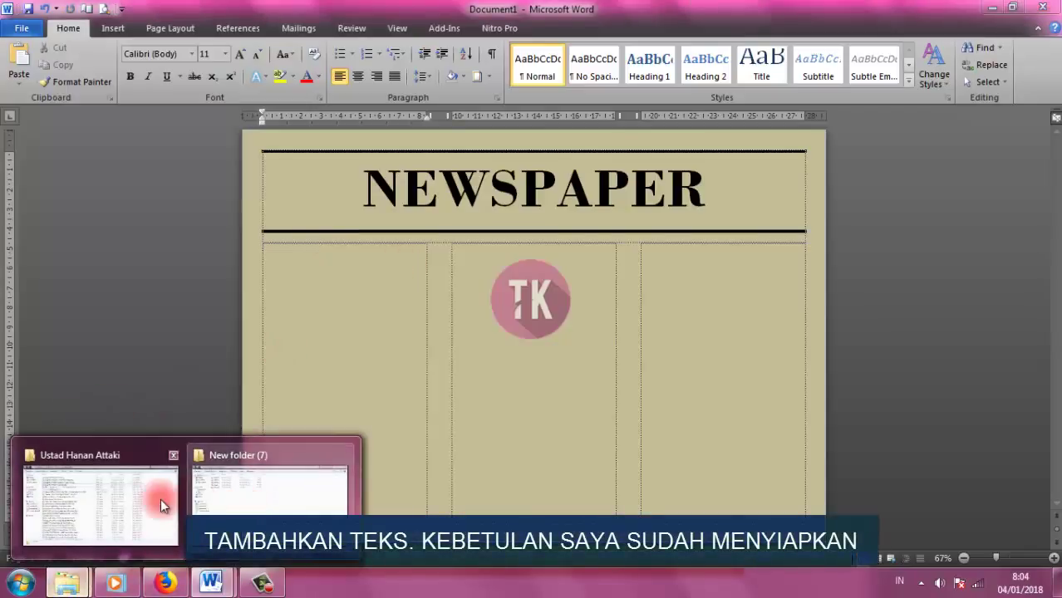
pyautogui.click(228, 495)
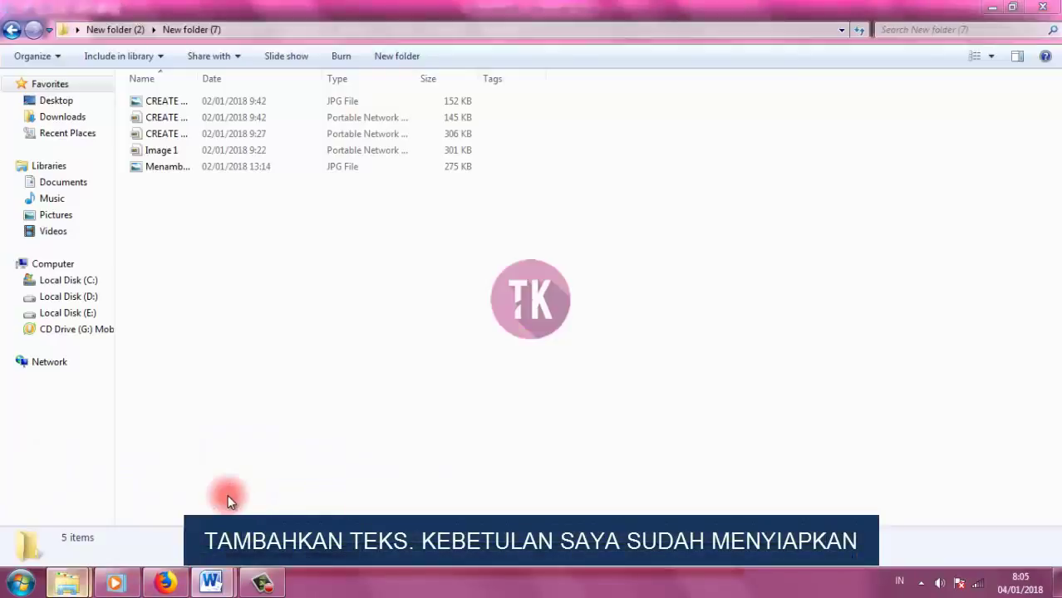
pyautogui.click(12, 30)
pyautogui.doubleClick(431, 239)
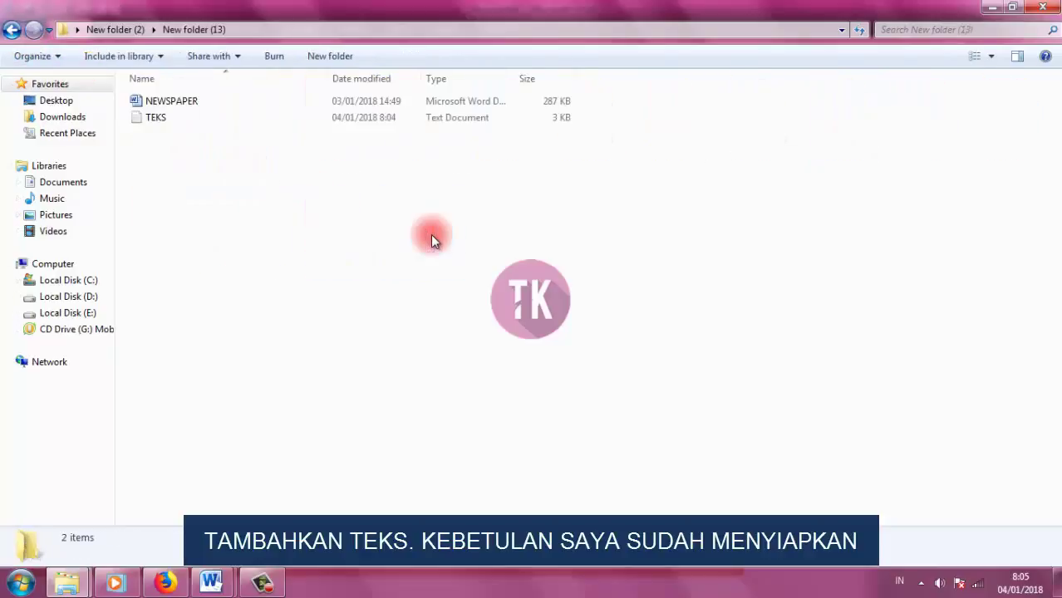
pyautogui.doubleClick(206, 117)
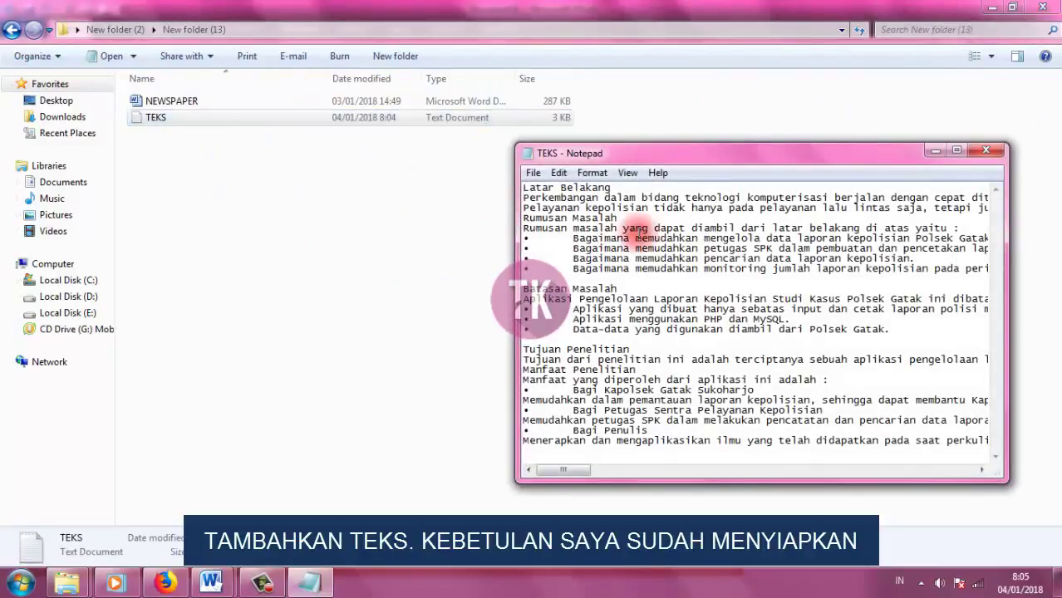
# - Copy all the text of the TEKS file and paste it into the three-column area of the Word document
pyautogui.rightClick(645, 210)
pyautogui.click(697, 314)
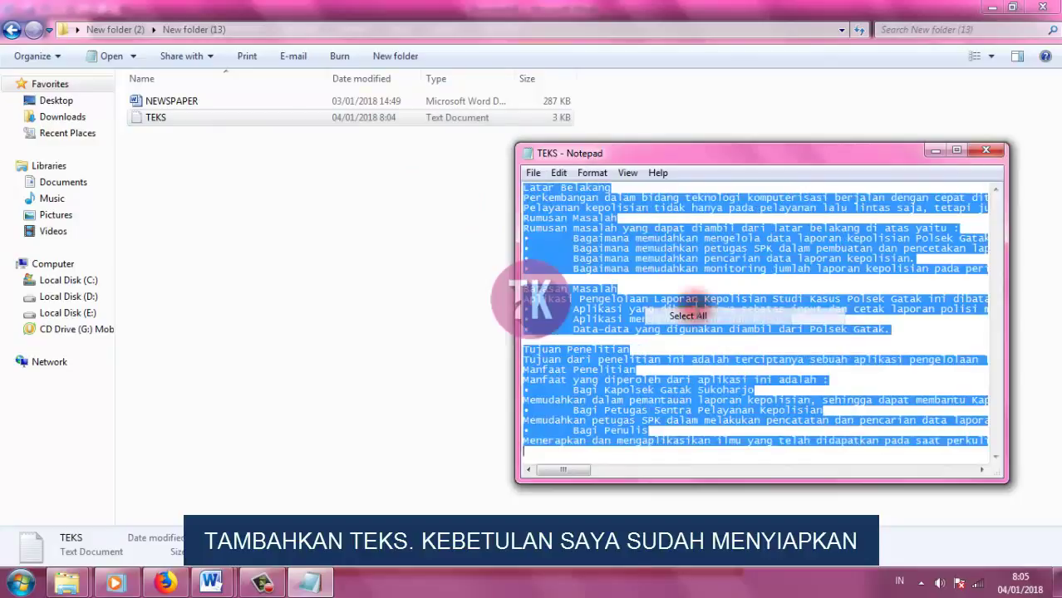
pyautogui.rightClick(631, 219)
pyautogui.click(665, 268)
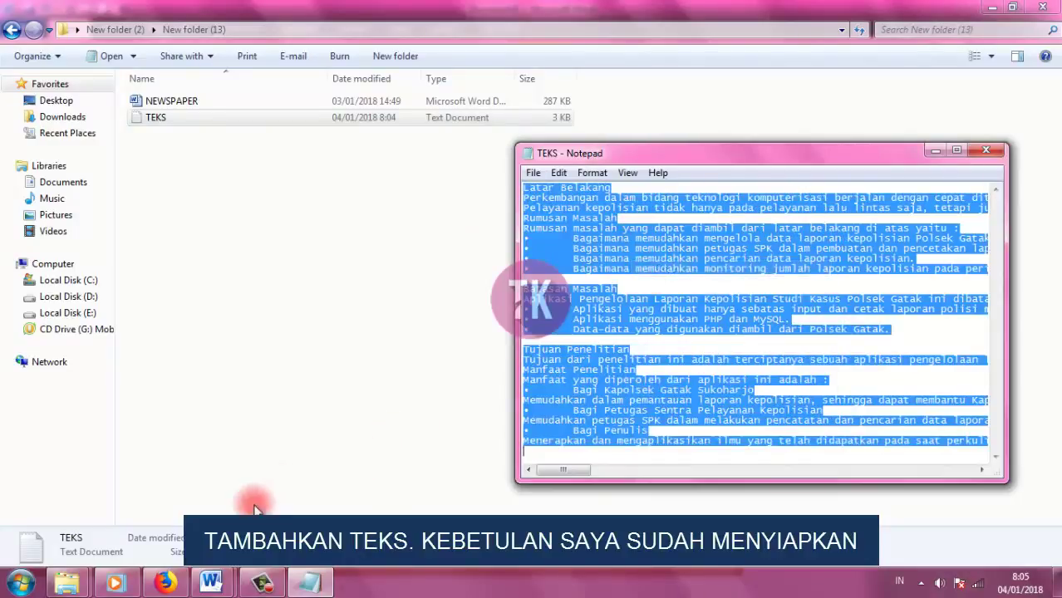
pyautogui.click(210, 583)
pyautogui.click(332, 470)
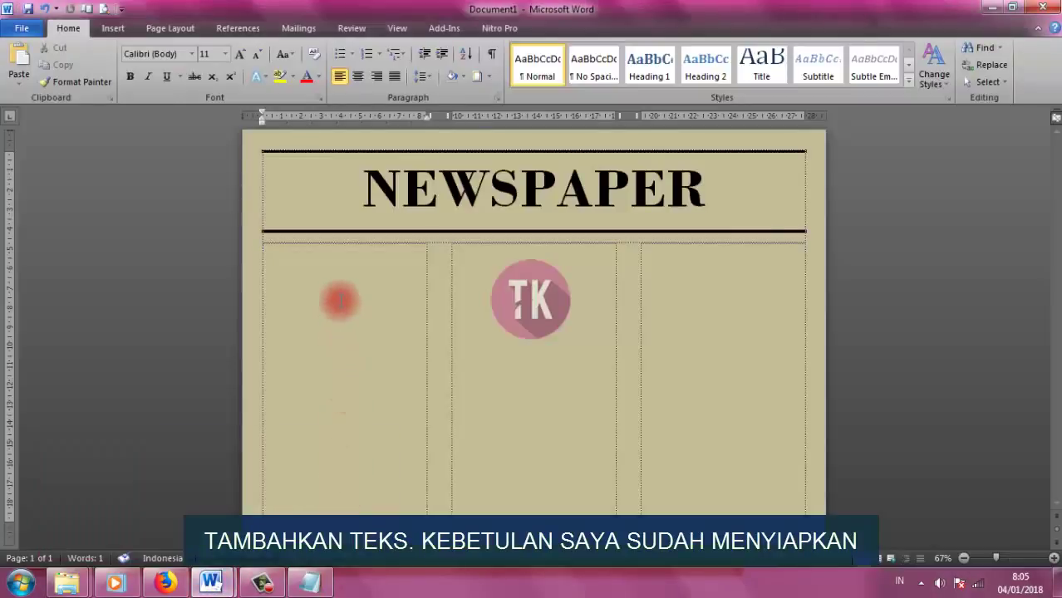
pyautogui.hotkey('ctrl', 'v')
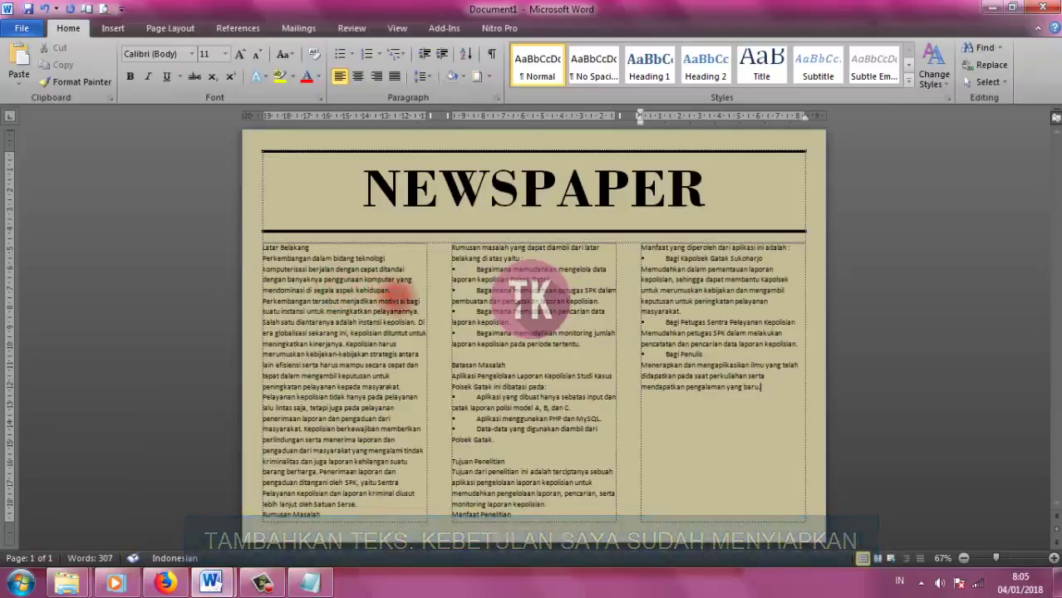
# - Format the whole article text in the Times New Roman font at size 12
pyautogui.tripleClick(256, 250)
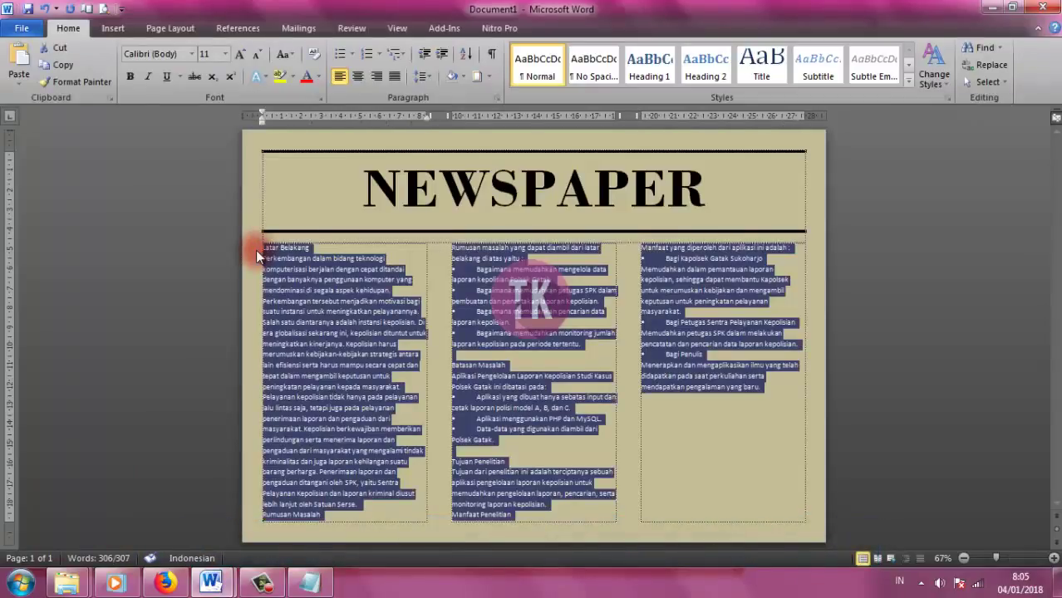
pyautogui.click(172, 28)
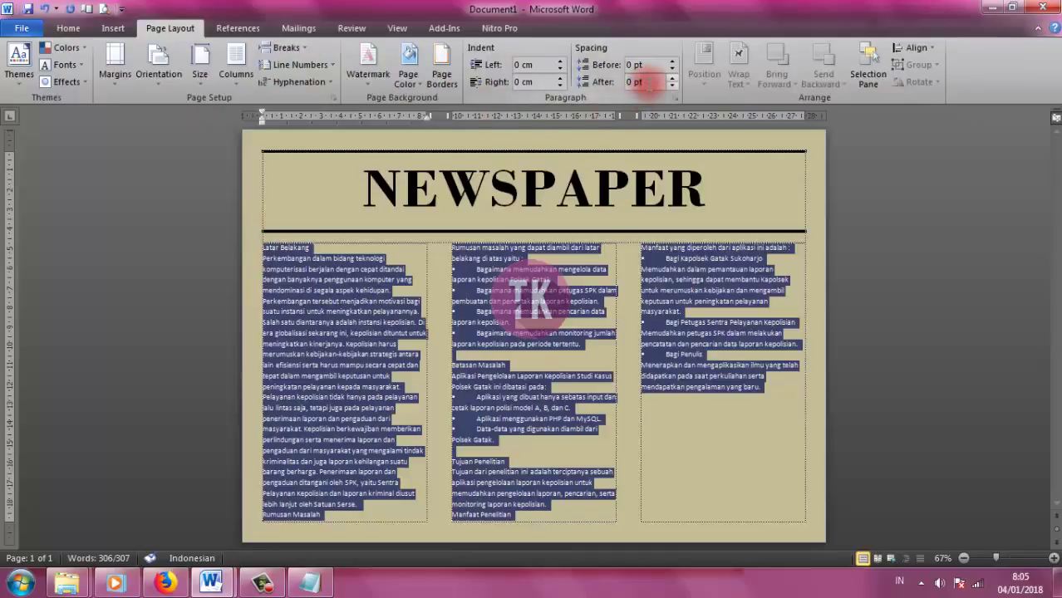
pyautogui.click(68, 28)
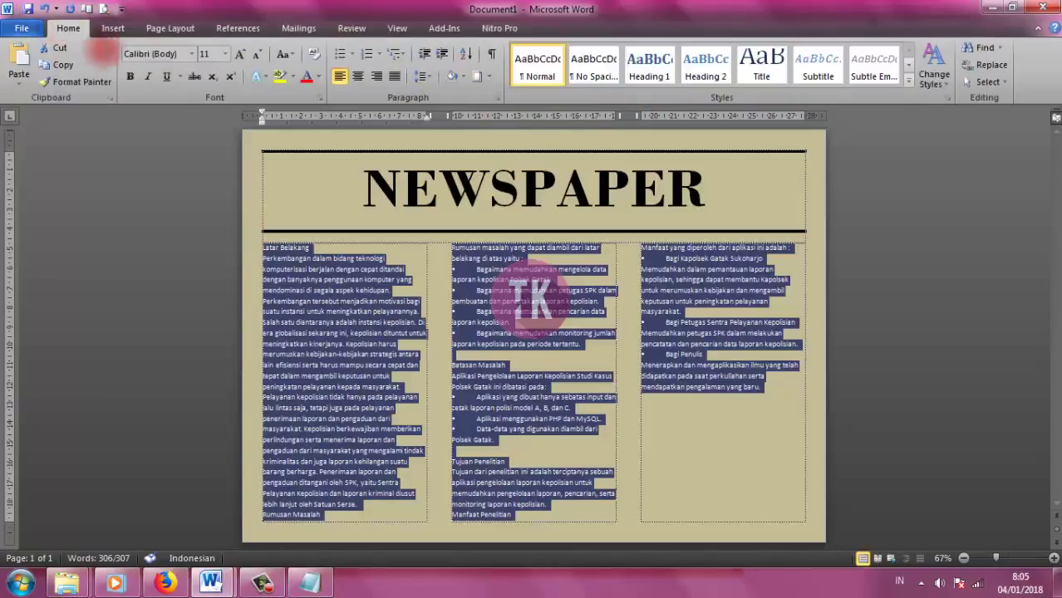
pyautogui.click(162, 57)
pyautogui.write('Times New Roman')
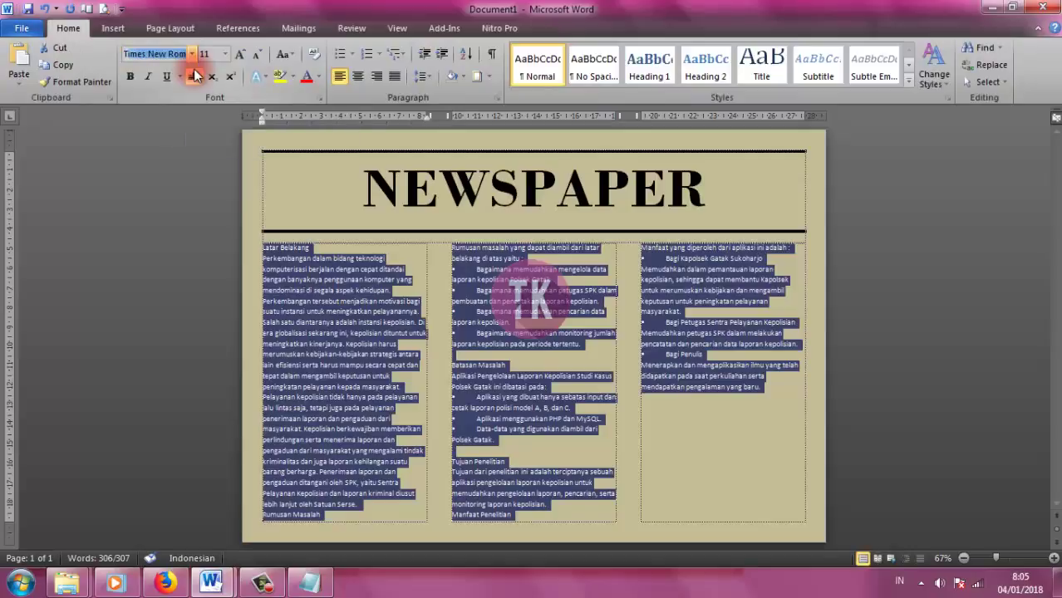
pyautogui.press('Return')
pyautogui.click(208, 53)
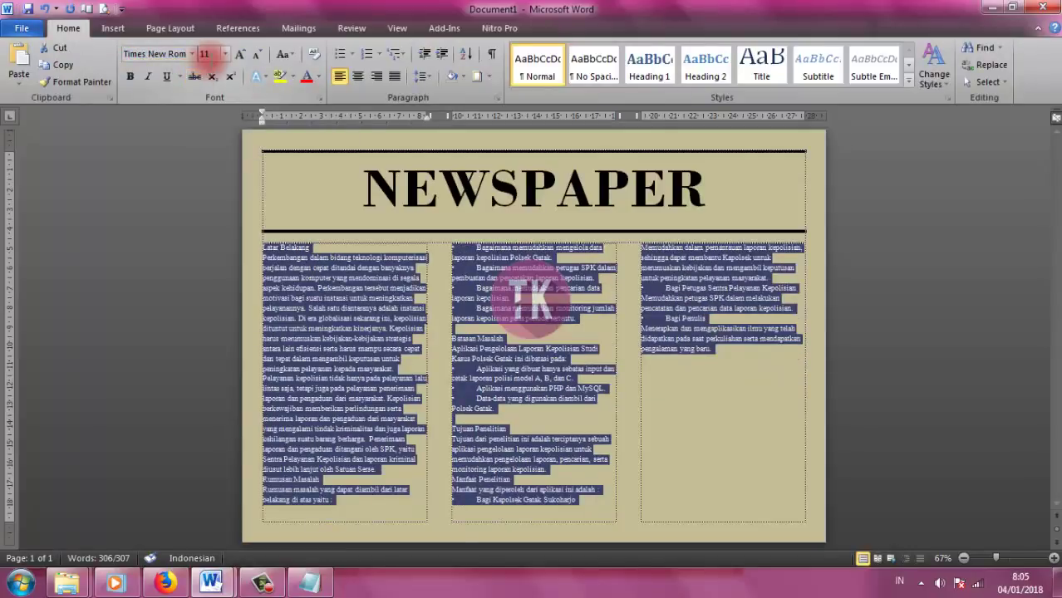
pyautogui.write('12')
pyautogui.press('Return')
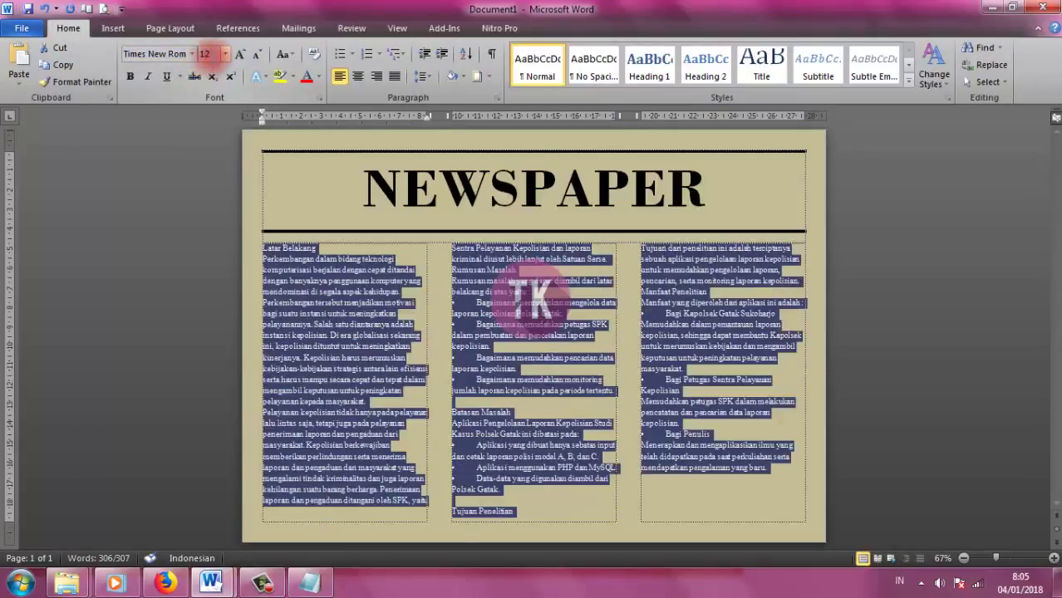
# - Tighten the line spacing of the whole article text to the smallest preset
pyautogui.click(422, 77)
pyautogui.click(428, 98)
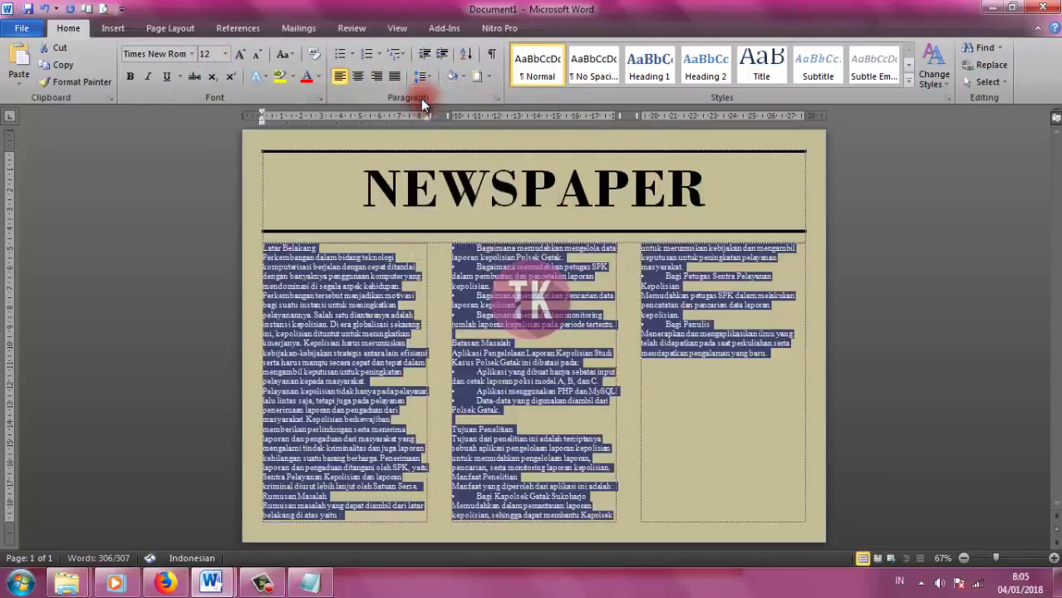
pyautogui.click(375, 266)
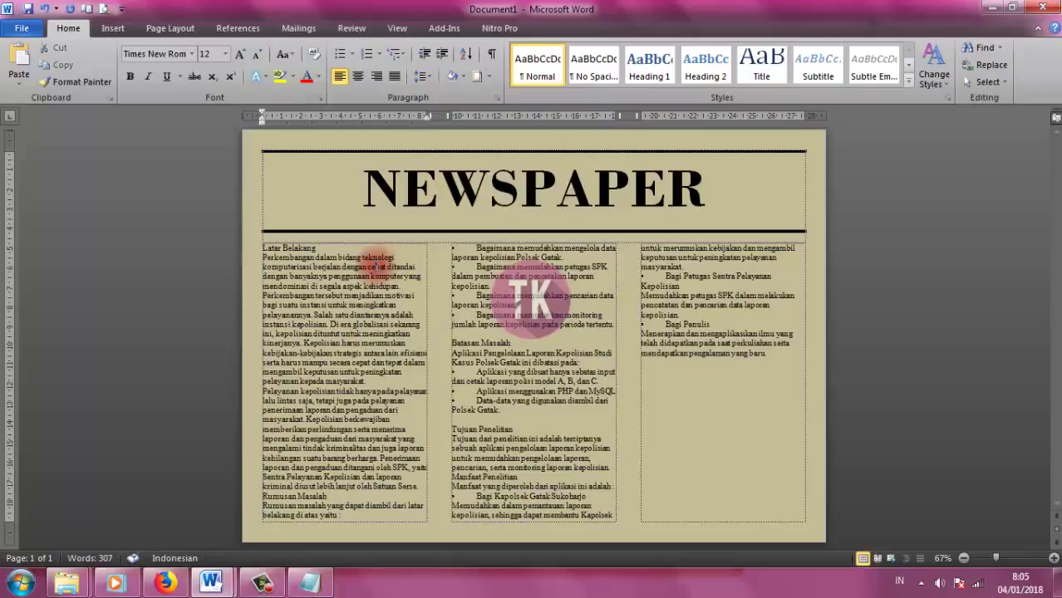
# - Apply the Heading 2 style to the Latar Belakang heading in the first column
pyautogui.scroll(4, 365, 270)
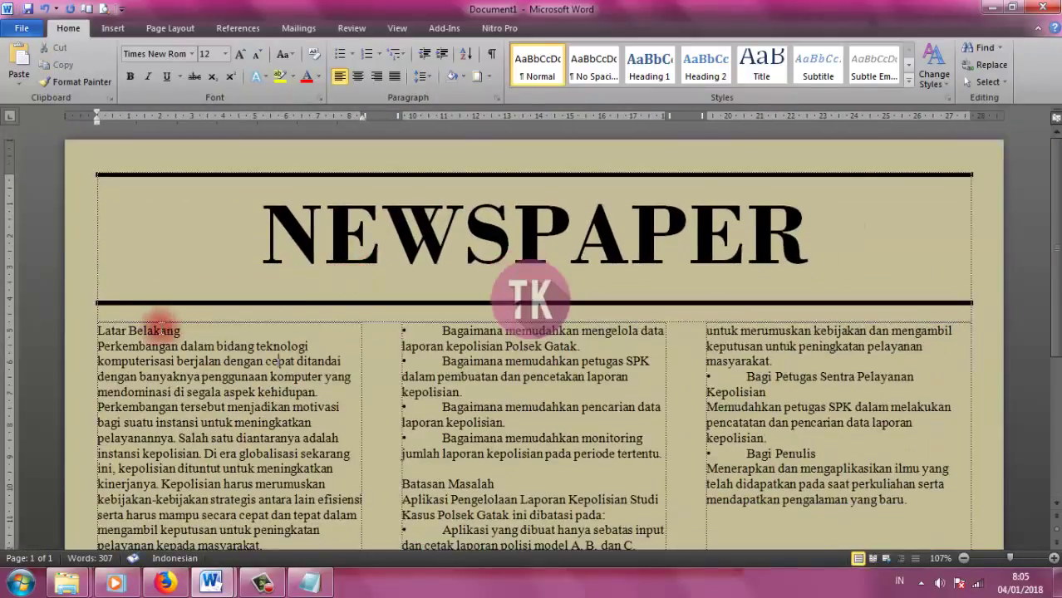
pyautogui.click(162, 331)
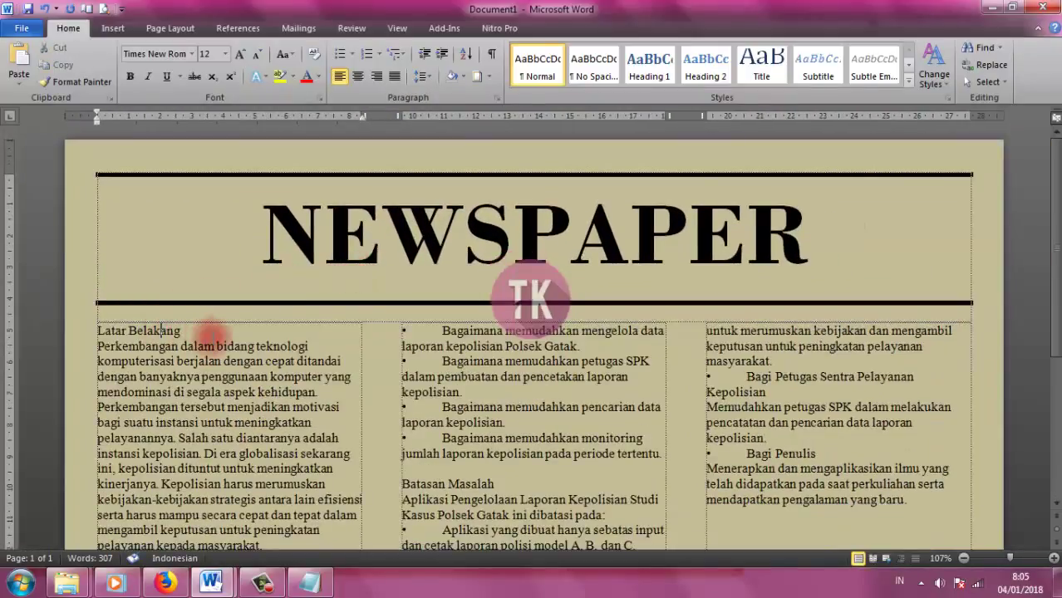
pyautogui.click(648, 68)
pyautogui.click(694, 77)
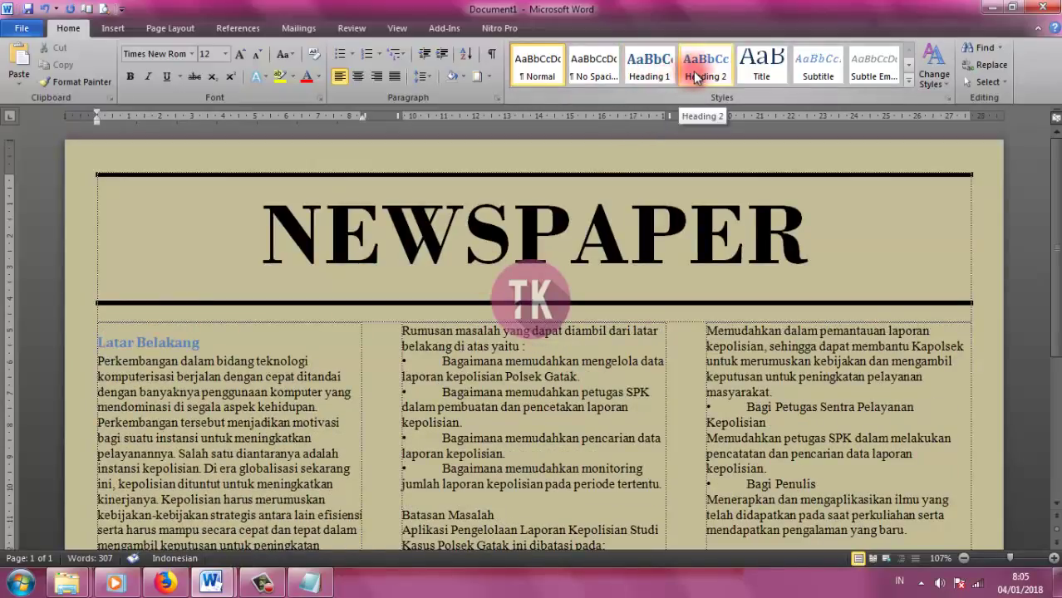
# - Apply the Heading 2 style to the Rumusan Masalah heading at the end of the first column
pyautogui.scroll(-2, 254, 308)
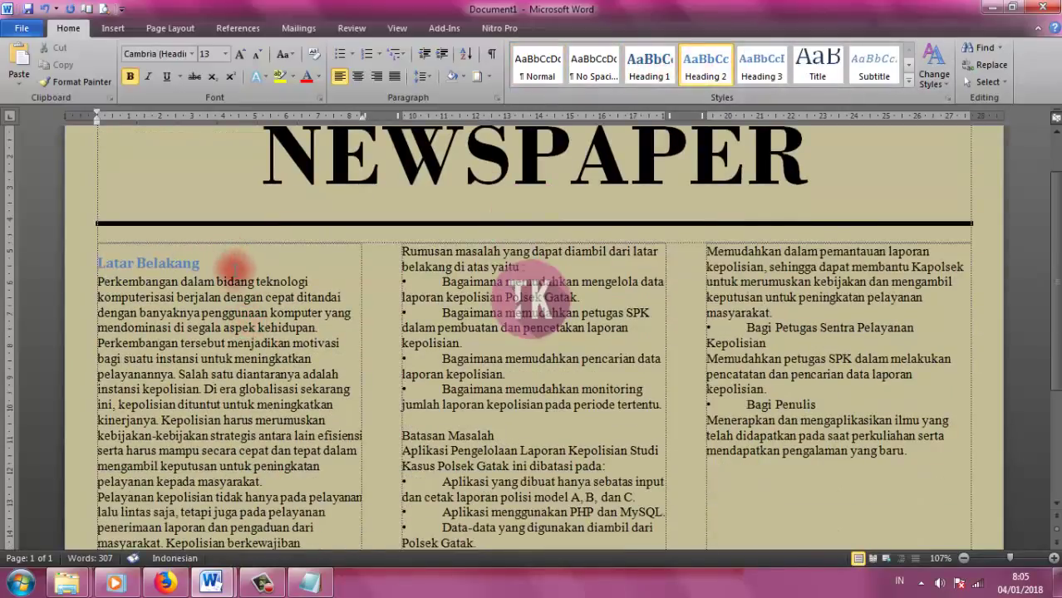
pyautogui.scroll(-2, 233, 266)
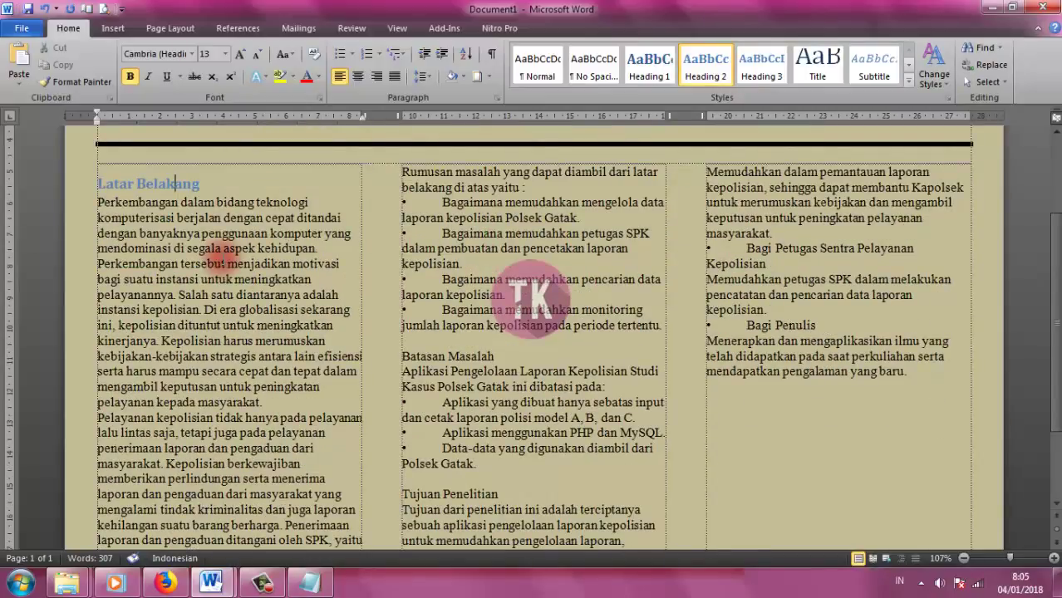
pyautogui.scroll(-3, 220, 258)
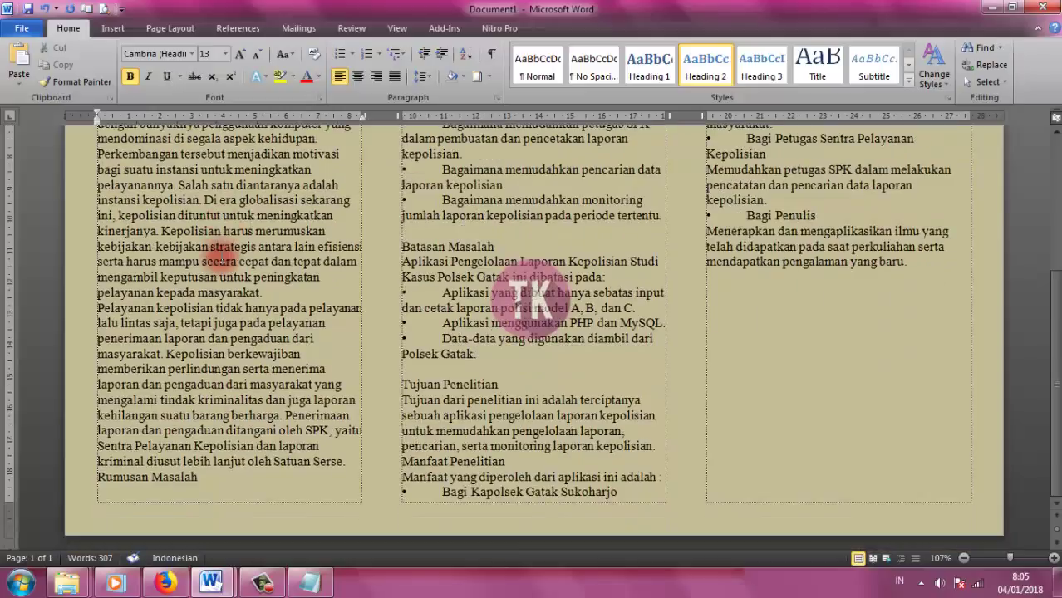
pyautogui.click(123, 478)
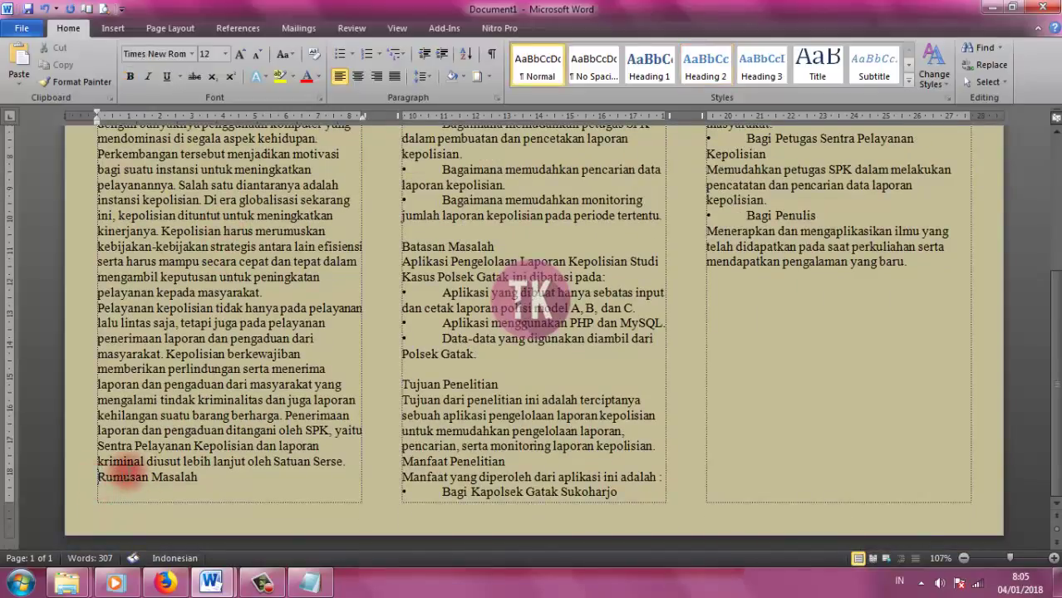
pyautogui.hotkey('ctrl', 'alt', '2')
# - Apply the Heading 2 style to the Batasan Masalah and Tujuan Penelitian headings in the second column
pyautogui.scroll(5, 466, 349)
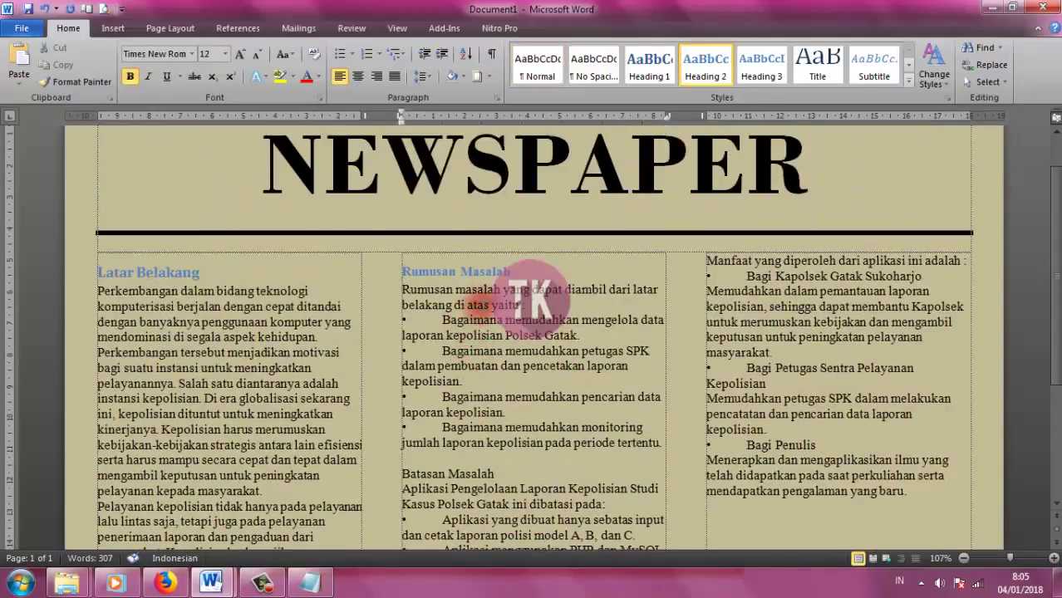
pyautogui.scroll(-2, 499, 303)
pyautogui.click(403, 394)
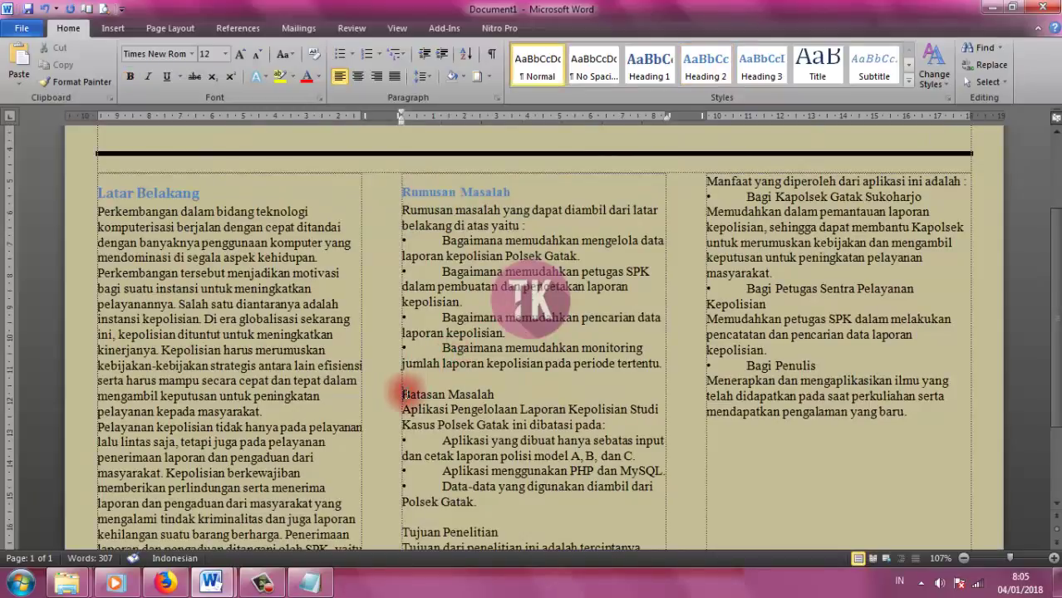
pyautogui.hotkey('ctrl', 'alt', '2')
pyautogui.scroll(-3, 409, 380)
pyautogui.click(405, 426)
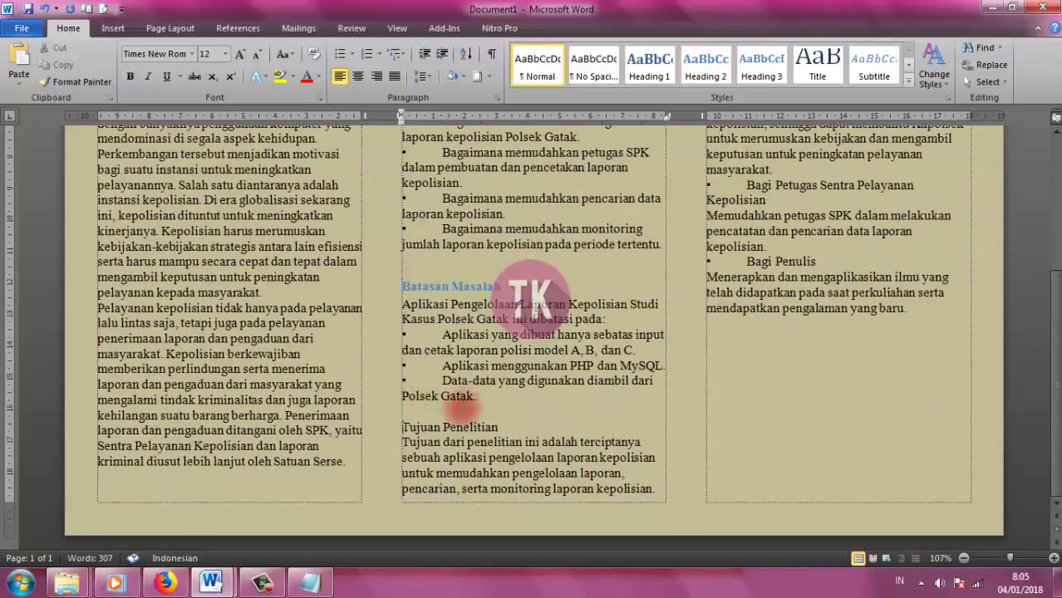
pyautogui.hotkey('ctrl', 'alt', '2')
# - Set the font colour of the whole three-column article, including its headings, to the black theme colour
pyautogui.scroll(4, 670, 375)
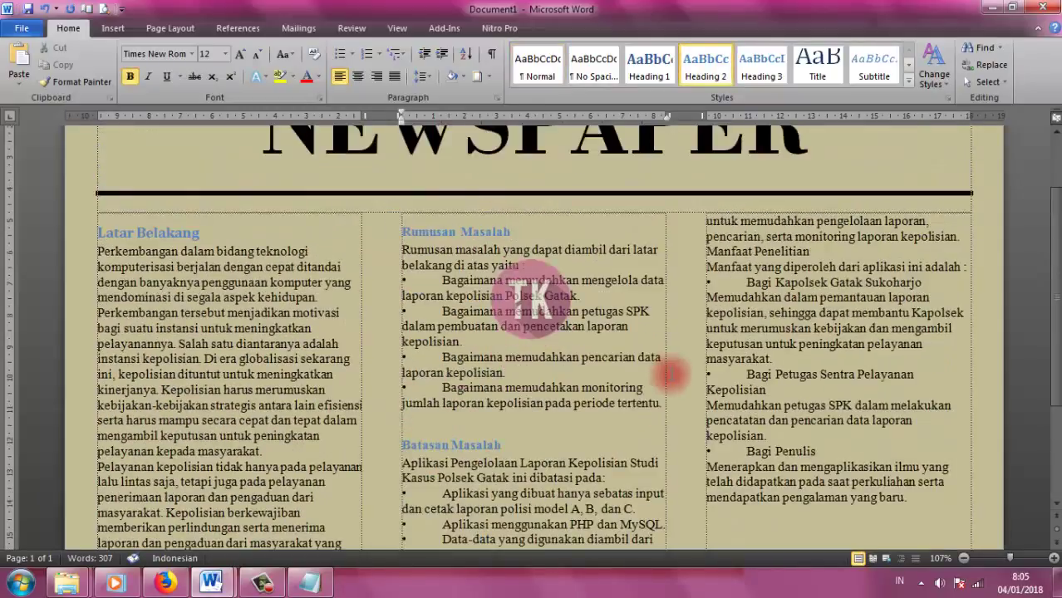
pyautogui.scroll(-3, 282, 270)
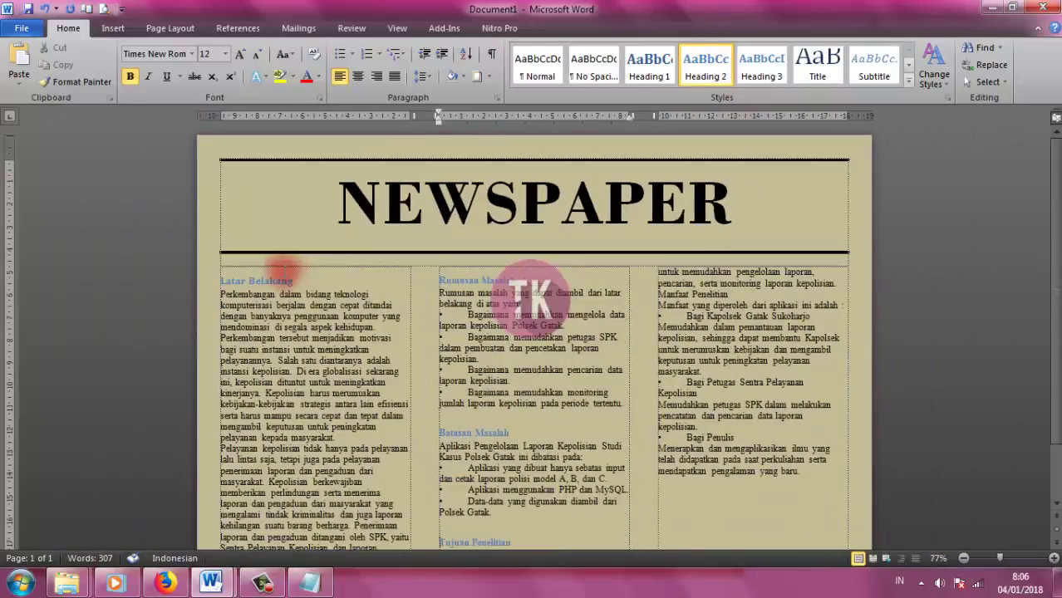
pyautogui.scroll(-1, 283, 270)
pyautogui.click(783, 474)
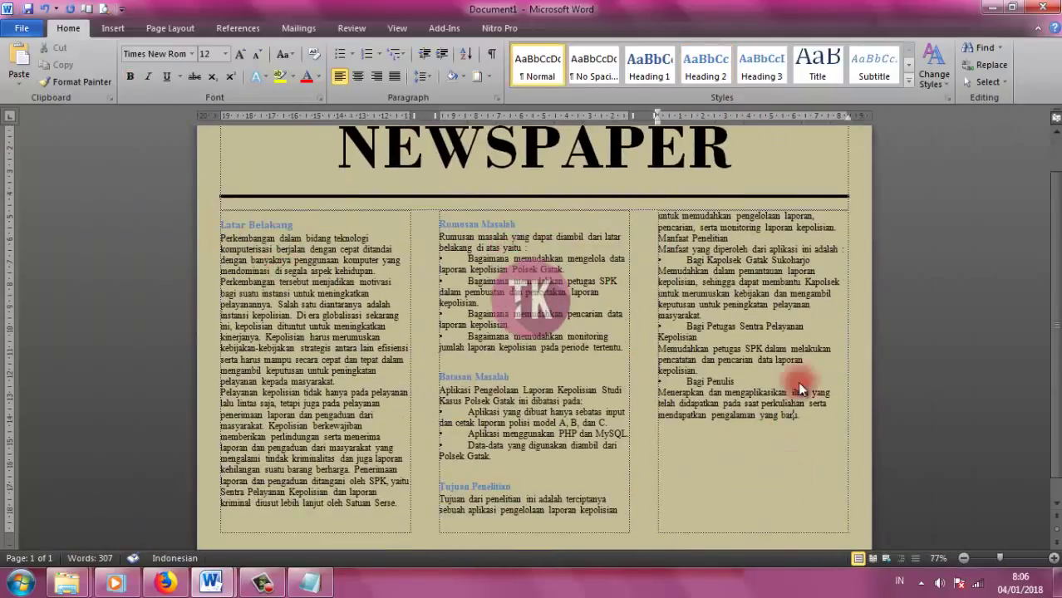
pyautogui.keyDown('shift'); pyautogui.click(220, 223); pyautogui.keyUp('shift')
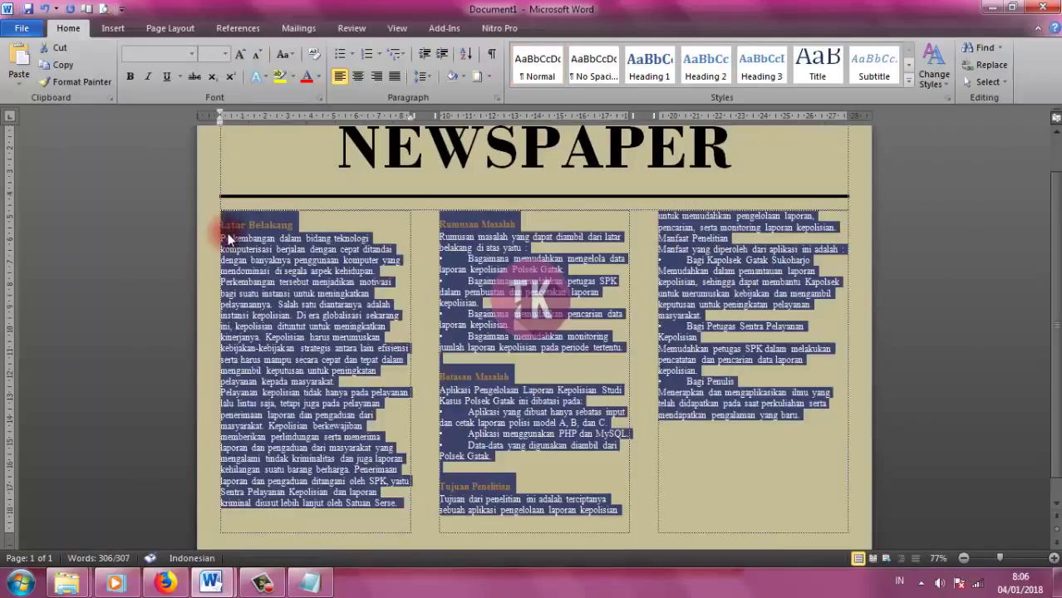
pyautogui.click(319, 80)
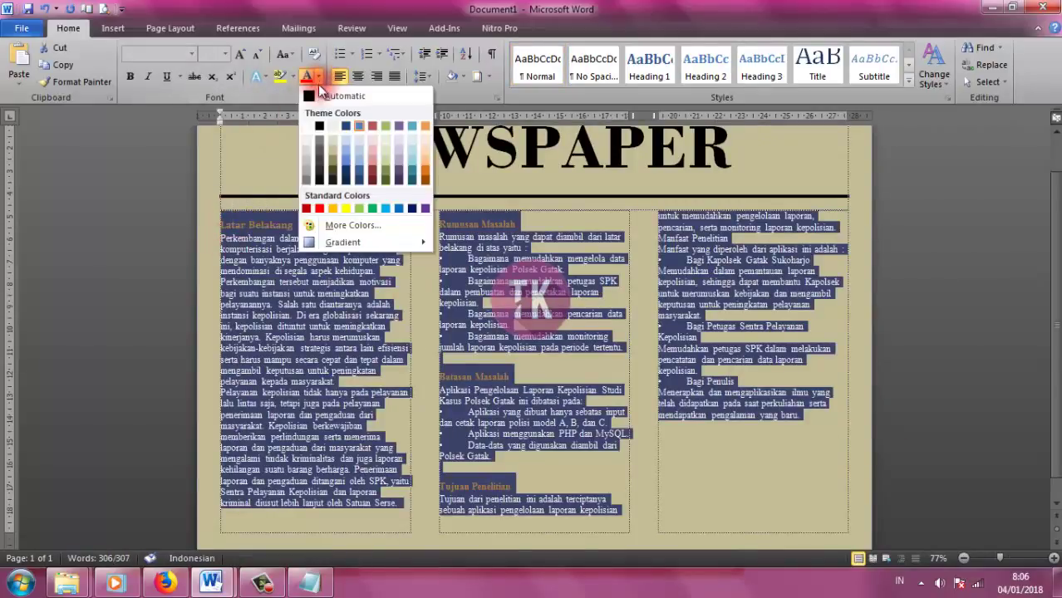
pyautogui.click(320, 126)
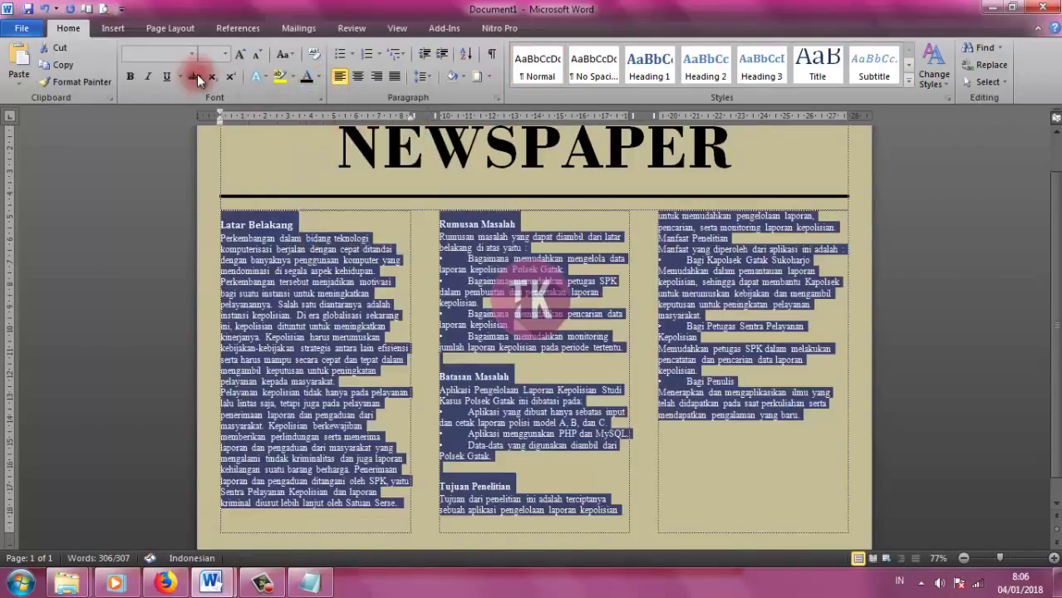
# - Set the paragraph spacing before to 0 pt for the whole article text
pyautogui.click(161, 32)
pyautogui.click(675, 84)
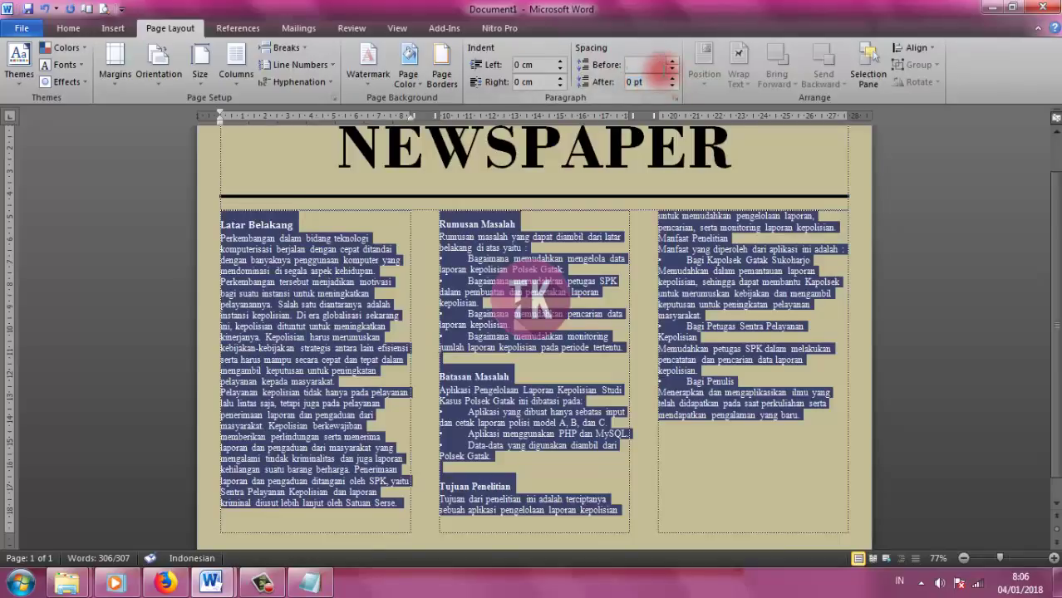
pyautogui.click(661, 66)
pyautogui.write('0')
pyautogui.press('Return')
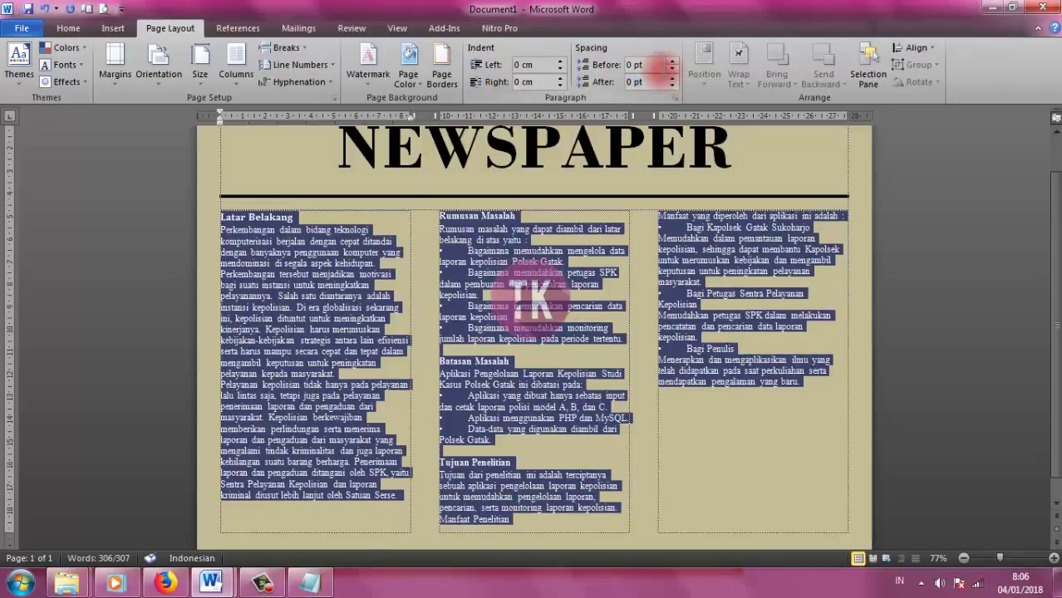
pyautogui.click(339, 266)
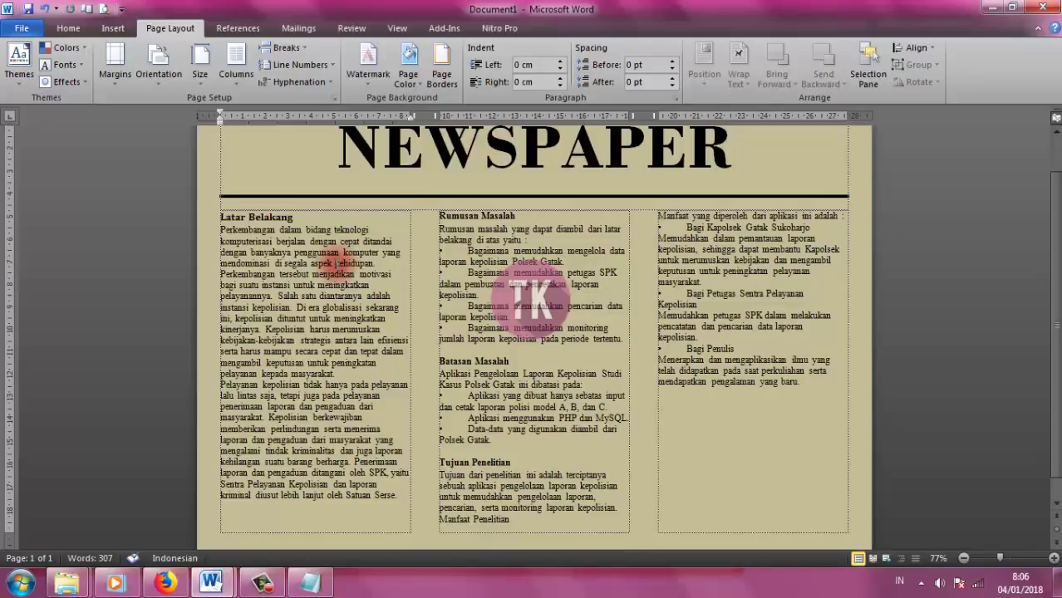
# - Turn the initial P of the first paragraph under Latar Belakang into a Dropped drop cap
pyautogui.scroll(3, 341, 262)
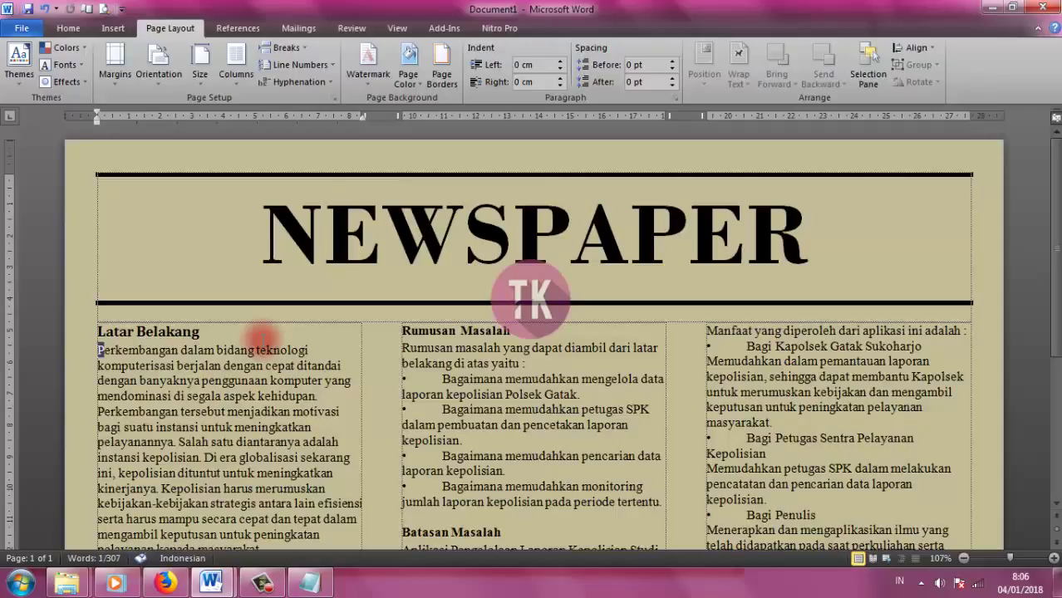
pyautogui.click(126, 34)
pyautogui.click(762, 85)
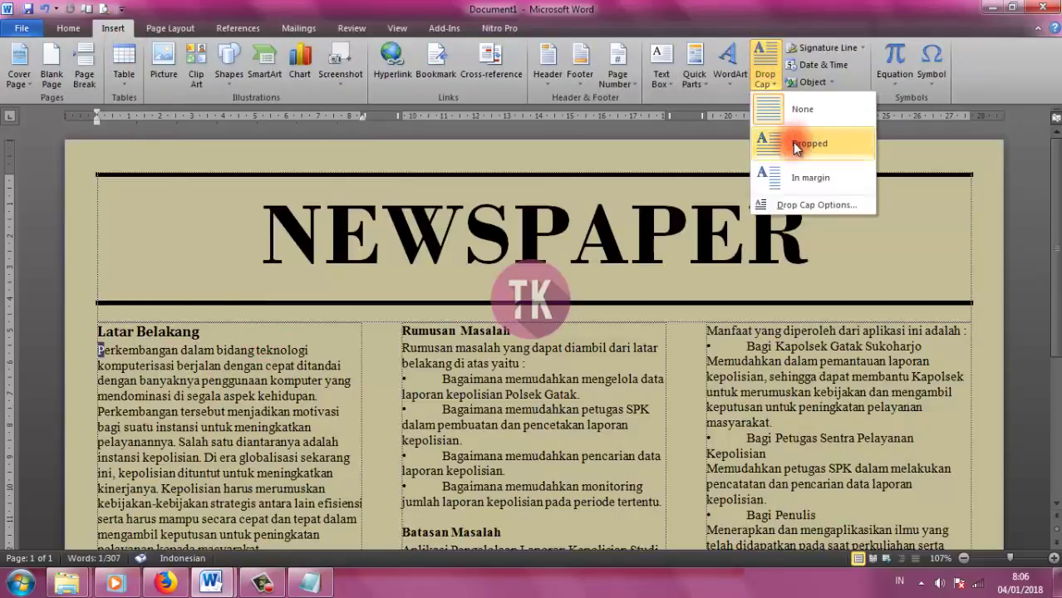
pyautogui.click(786, 141)
pyautogui.click(249, 366)
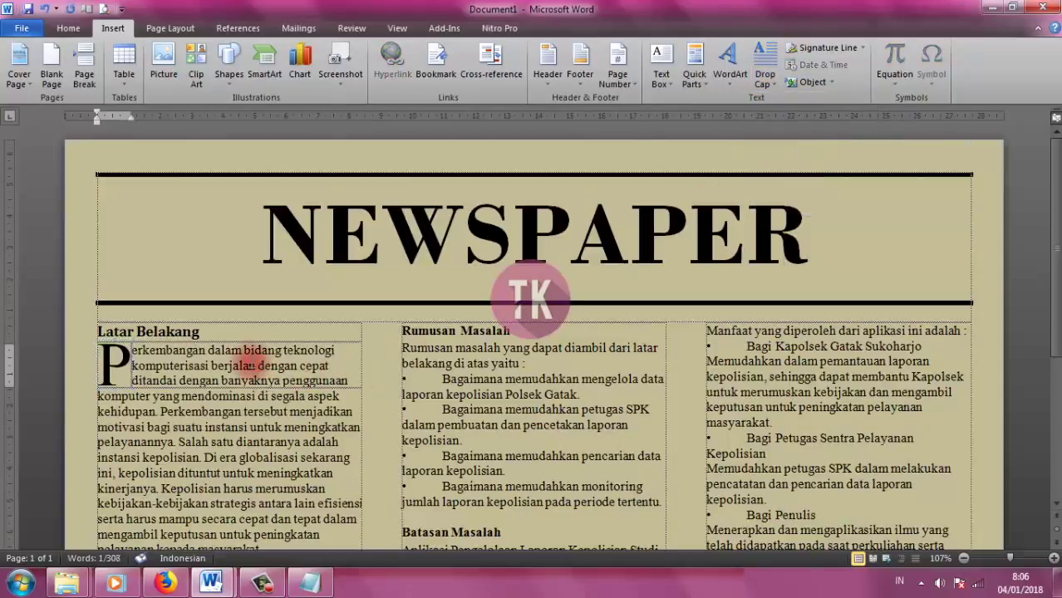
# - Give the first list item under Rumusan Masalah an arrow bullet and reduce its indent by one level
pyautogui.scroll(-3, 406, 305)
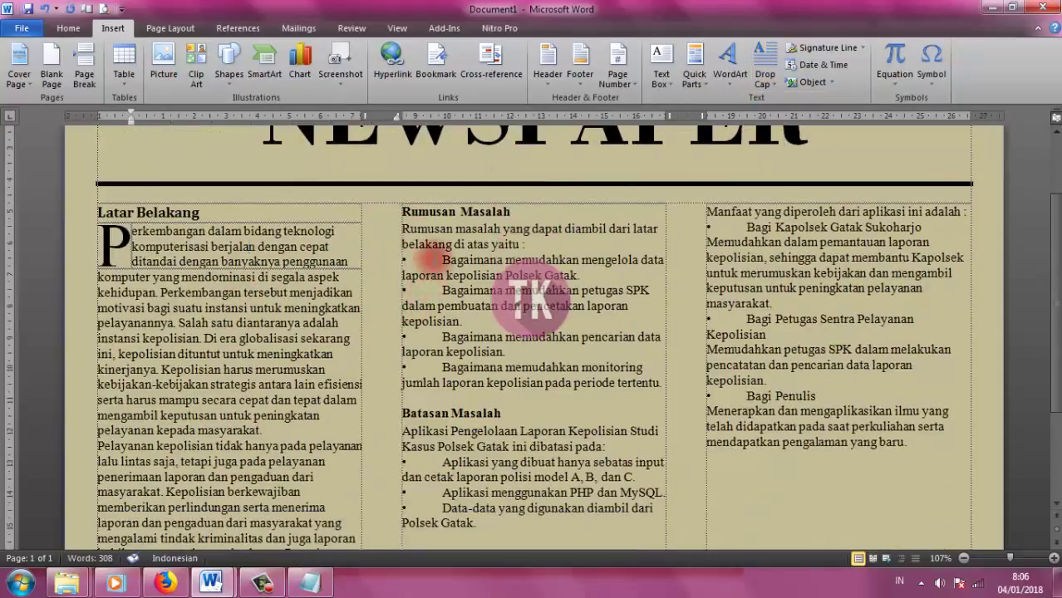
pyautogui.click(440, 260)
pyautogui.click(70, 29)
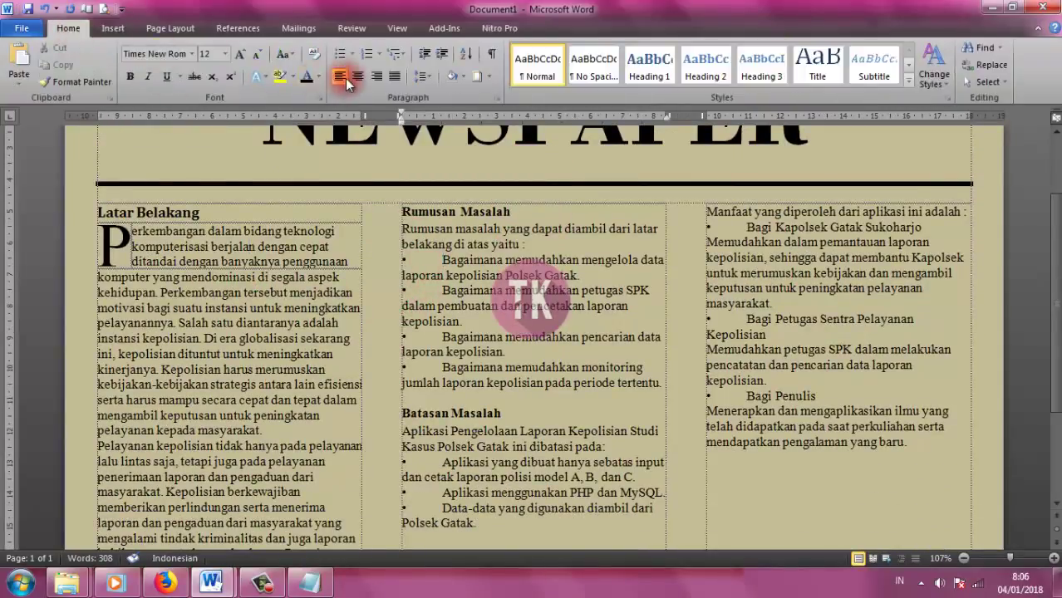
pyautogui.click(353, 54)
pyautogui.click(352, 137)
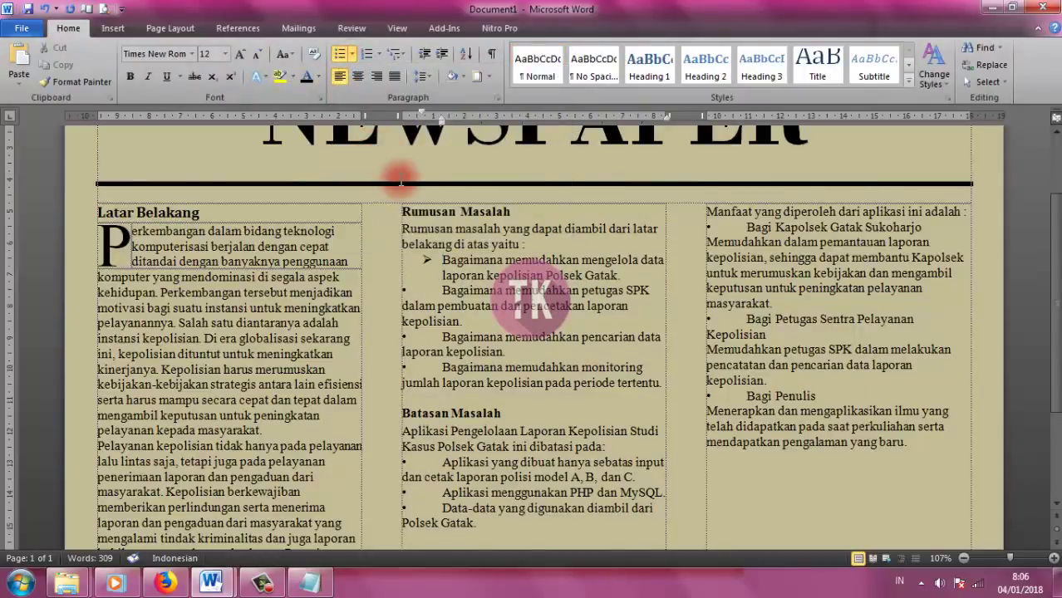
pyautogui.hotkey('shift', 'Tab')
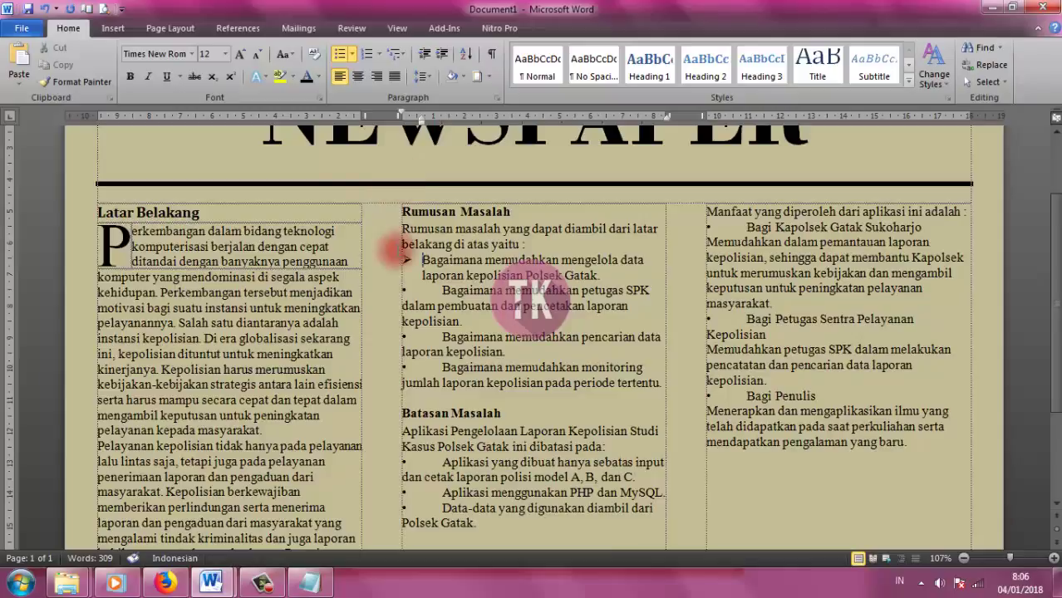
# - Give the remaining three list items under Rumusan Masalah arrow bullets and reduce their indent by one level
pyautogui.click(443, 290)
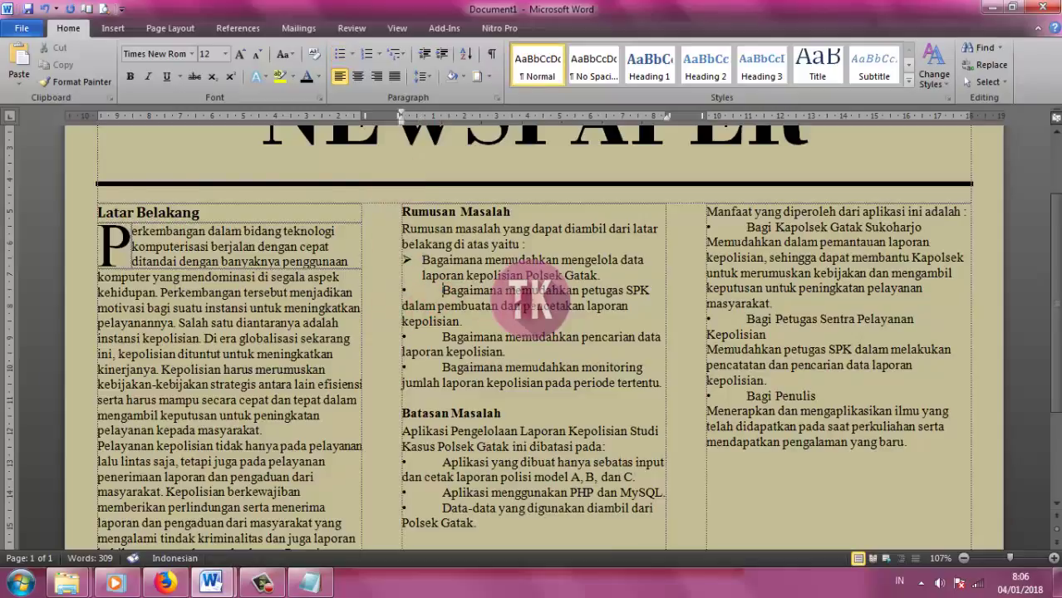
pyautogui.keyDown('shift'); pyautogui.click(504, 368); pyautogui.keyUp('shift')
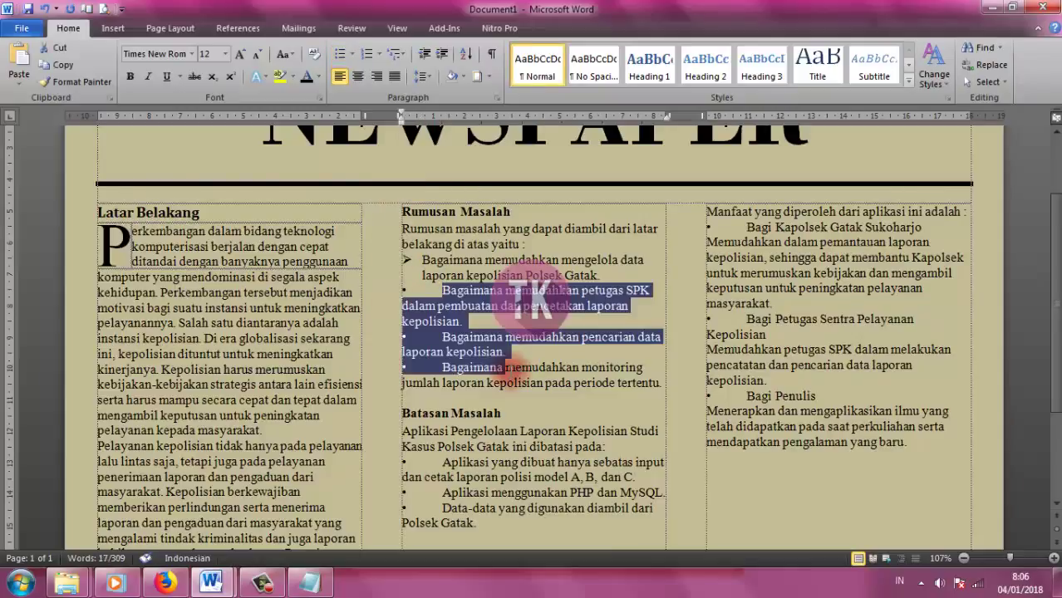
pyautogui.click(352, 53)
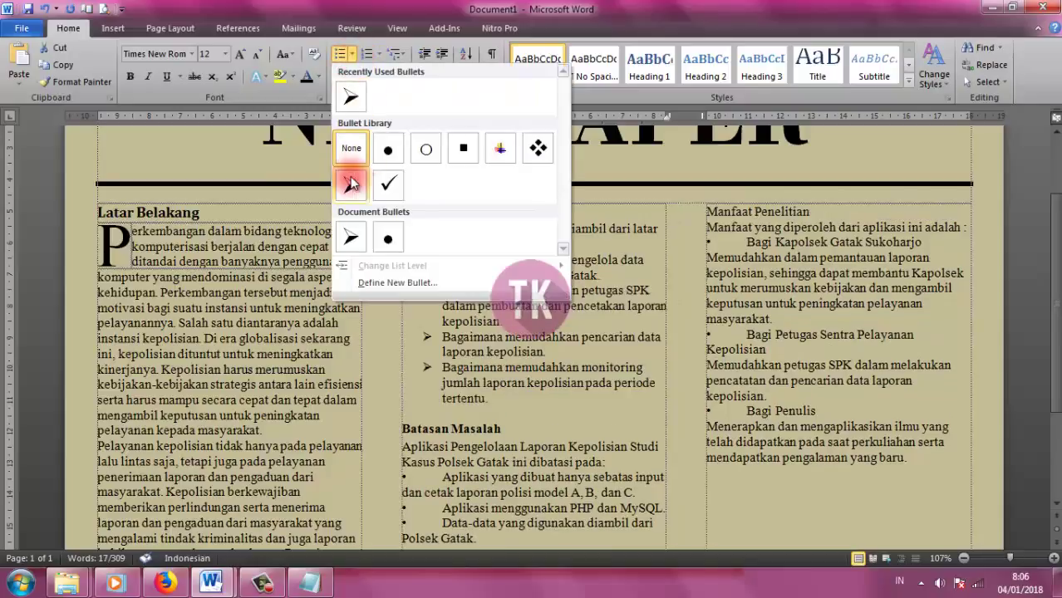
pyautogui.click(351, 181)
pyautogui.click(424, 53)
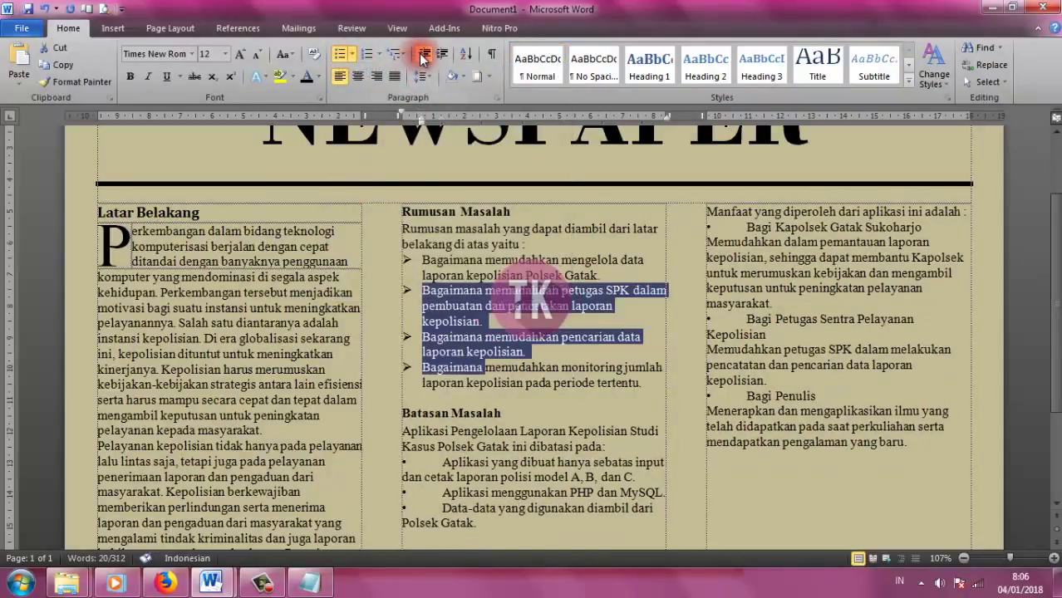
pyautogui.click(476, 306)
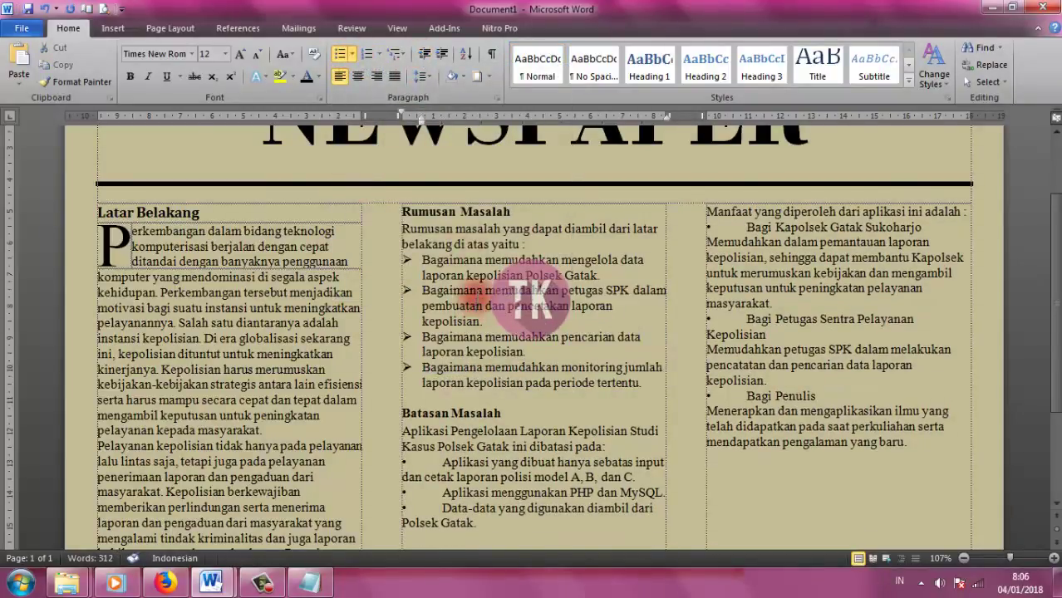
# - Give the three list items under Batasan Masalah four-diamond bullets and reduce their indent by one level
pyautogui.scroll(-3, 475, 299)
pyautogui.click(443, 314)
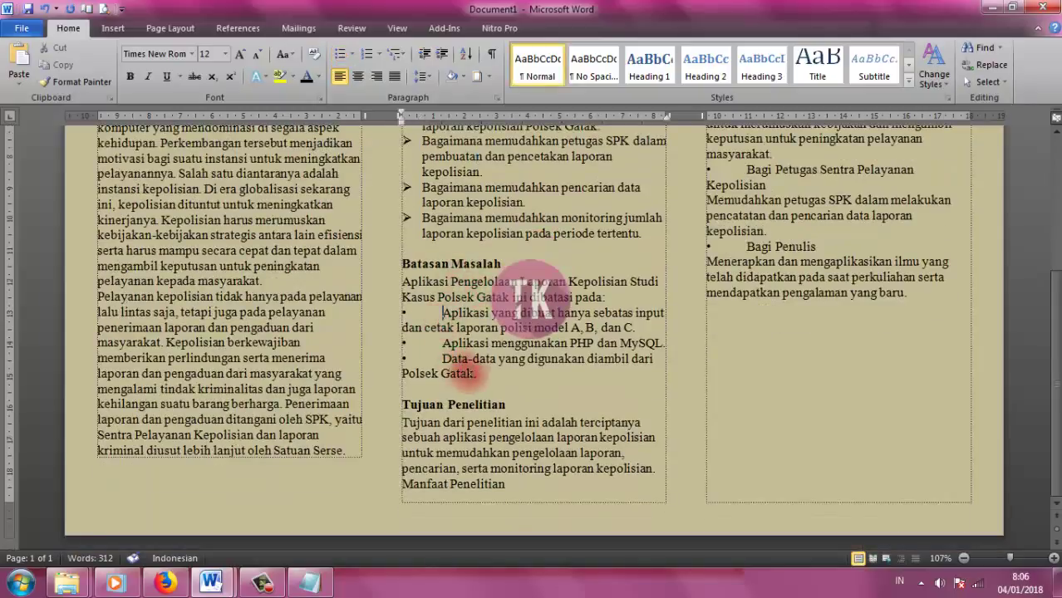
pyautogui.keyDown('shift'); pyautogui.click(474, 374); pyautogui.keyUp('shift')
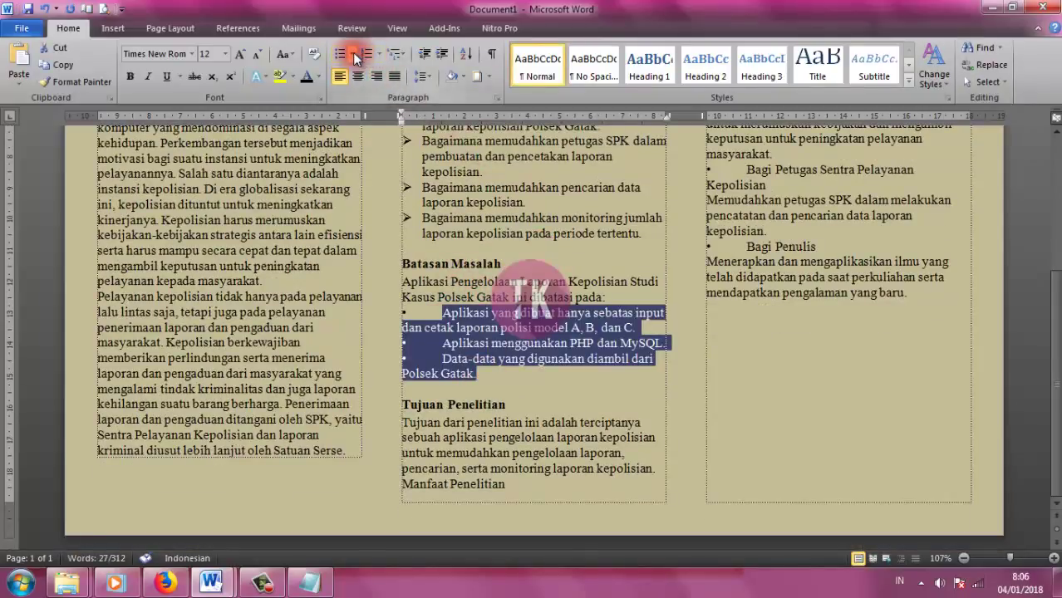
pyautogui.click(353, 54)
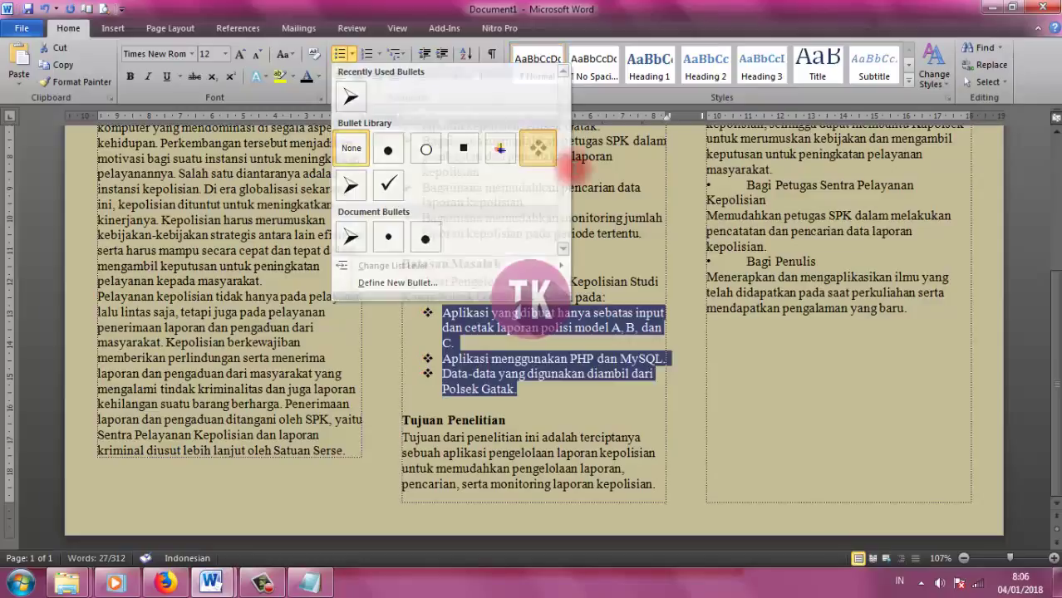
pyautogui.click(539, 150)
pyautogui.click(424, 53)
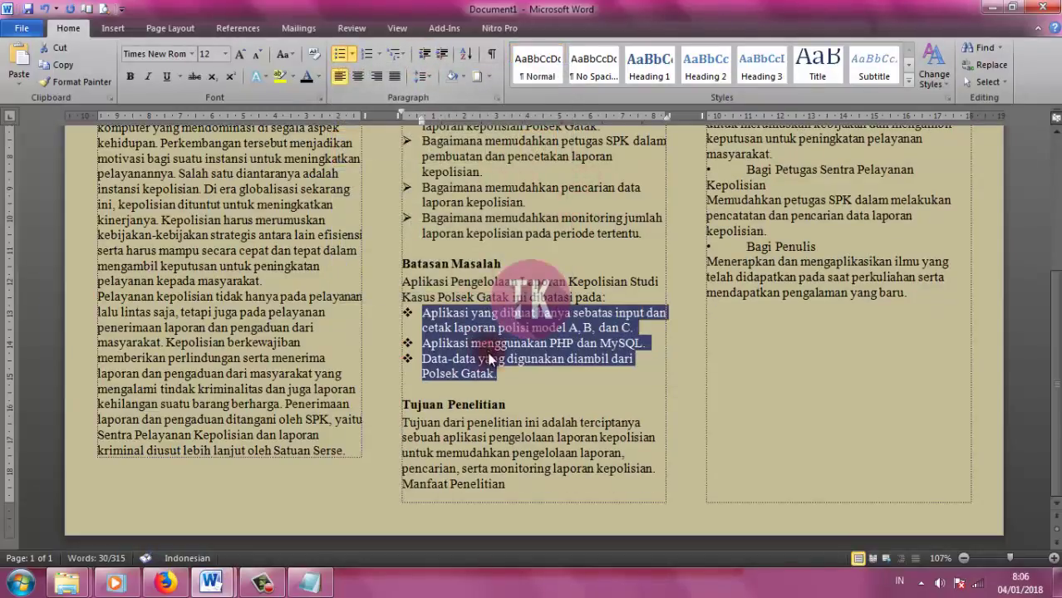
pyautogui.click(503, 420)
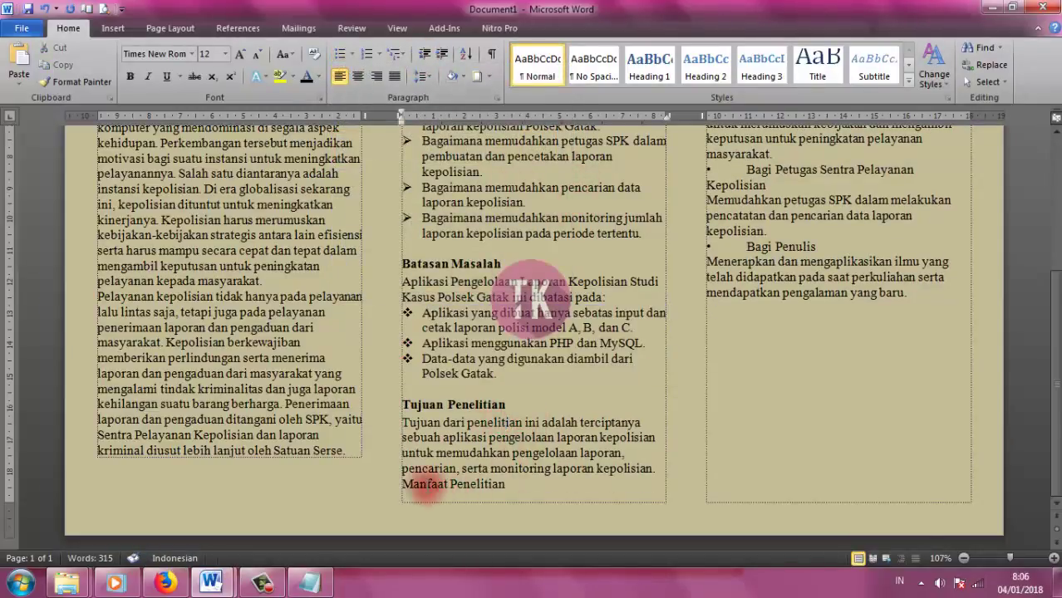
# - Apply the Heading 2 style to the Manfaat Penelitian heading at the end of the second column
pyautogui.click(456, 404)
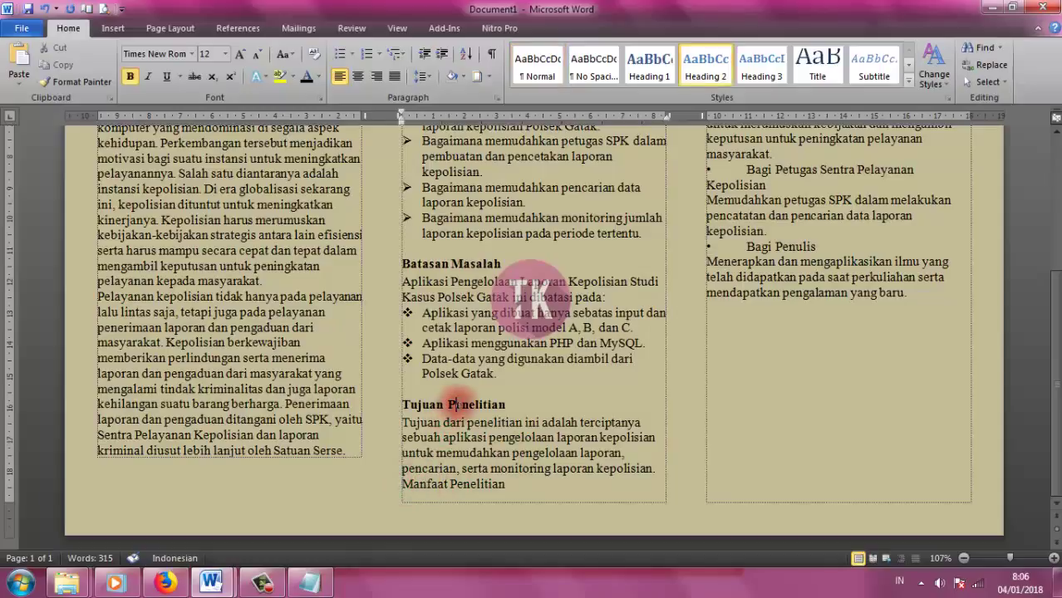
pyautogui.click(397, 483)
pyautogui.hotkey('ctrl', 'shift', 'Return')
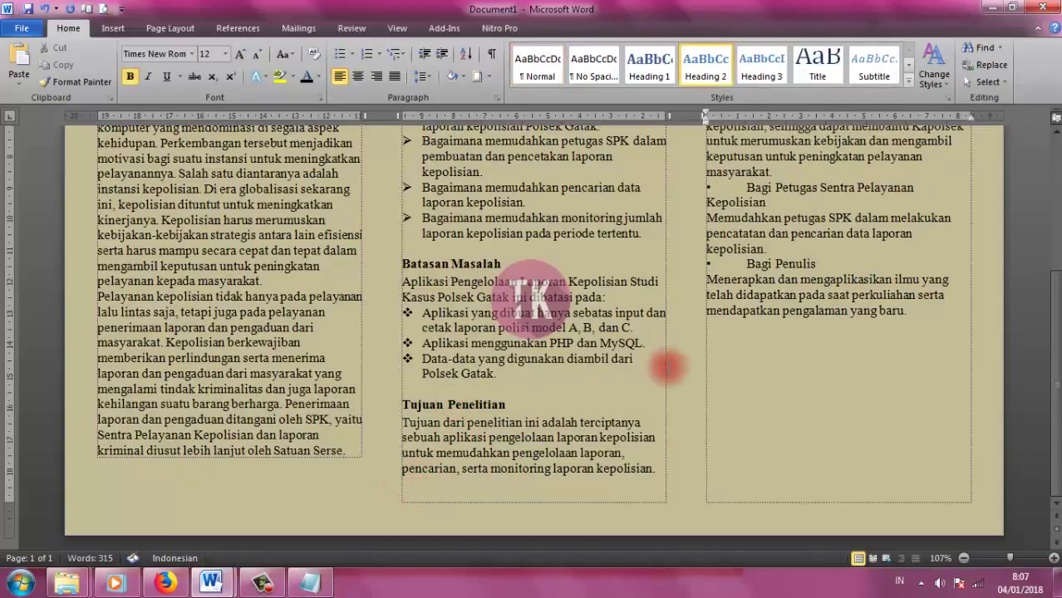
# - Give the Bagi Kapolsek Gatak Sukoharjo item under Manfaat Penelitian a check-mark bullet and reduce its indent by two levels
pyautogui.scroll(3, 669, 366)
pyautogui.click(746, 254)
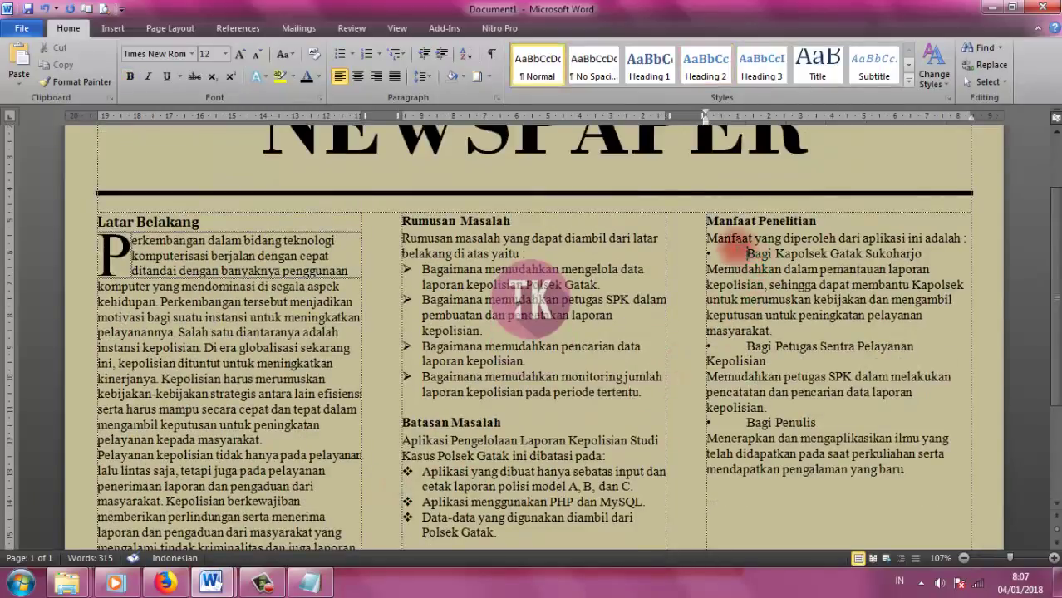
pyautogui.click(352, 54)
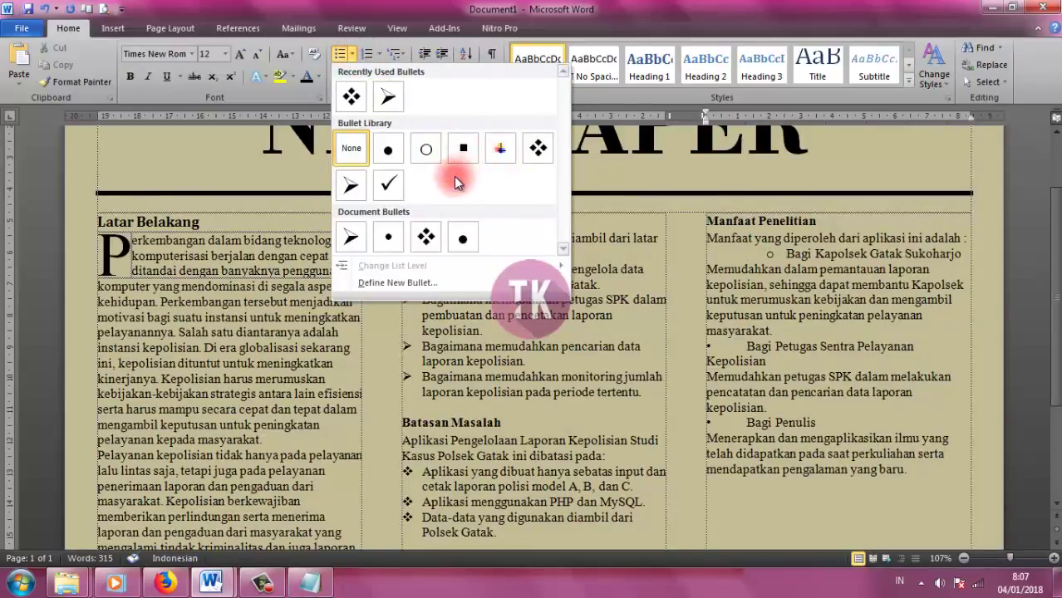
pyautogui.click(389, 184)
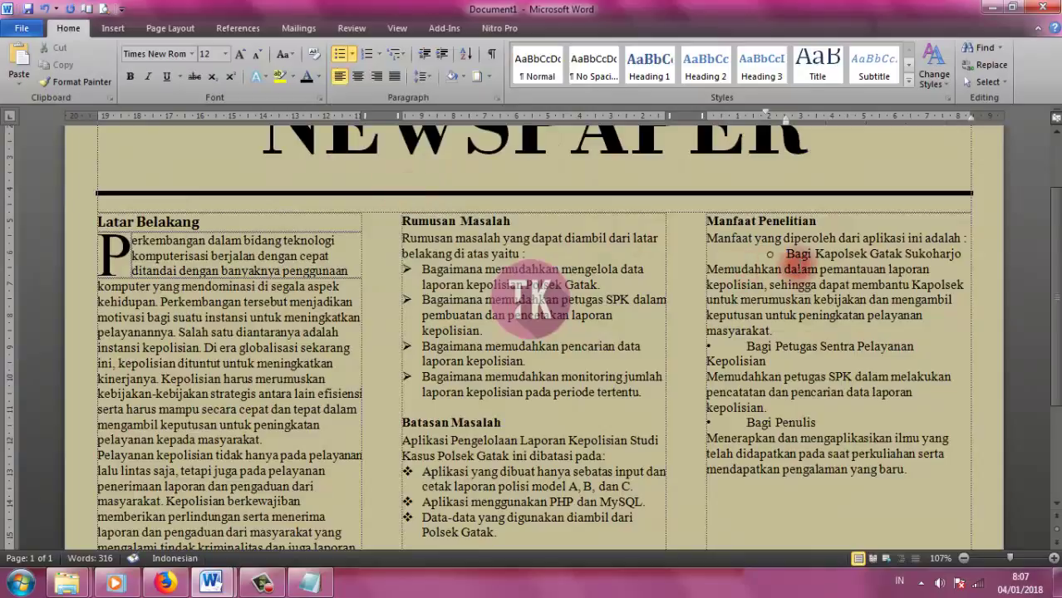
pyautogui.click(425, 55)
pyautogui.click(424, 54)
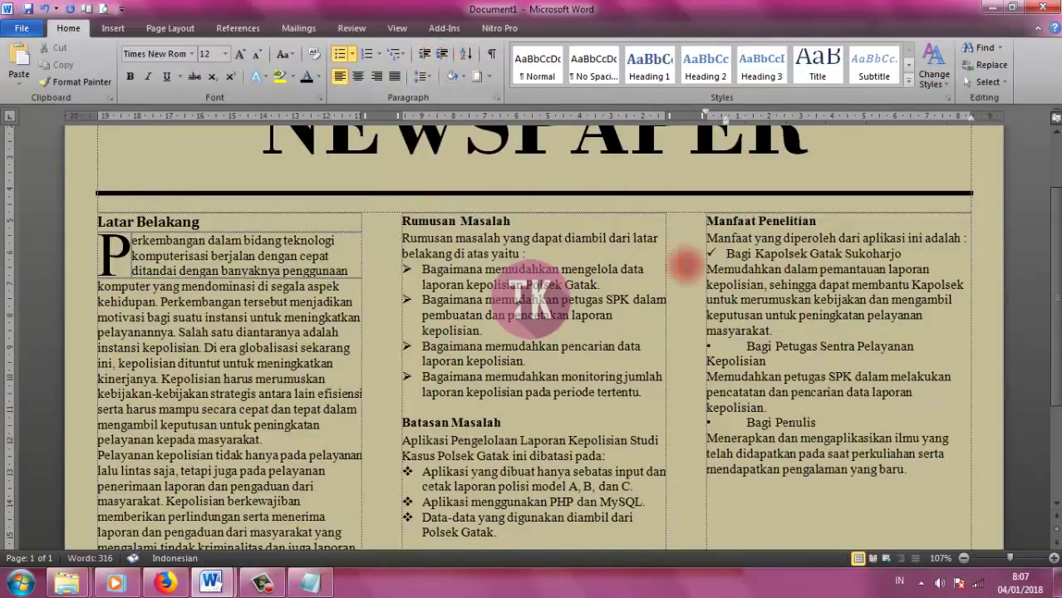
# - Give the Bagi Petugas Sentra Pelayanan Kepolisian and Bagi Penulis items check-mark bullets and remove the leftover dot characters
pyautogui.click(748, 347)
pyautogui.press('F4')
pyautogui.click(743, 423)
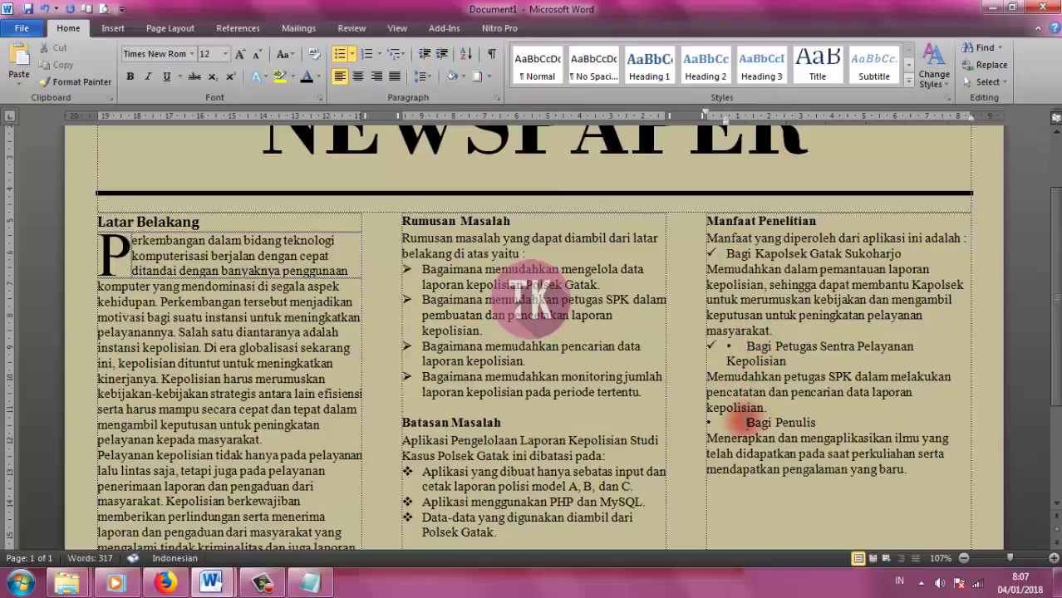
pyautogui.press('F4')
pyautogui.click(743, 346)
pyautogui.press('BackSpace')
pyautogui.press('BackSpace')
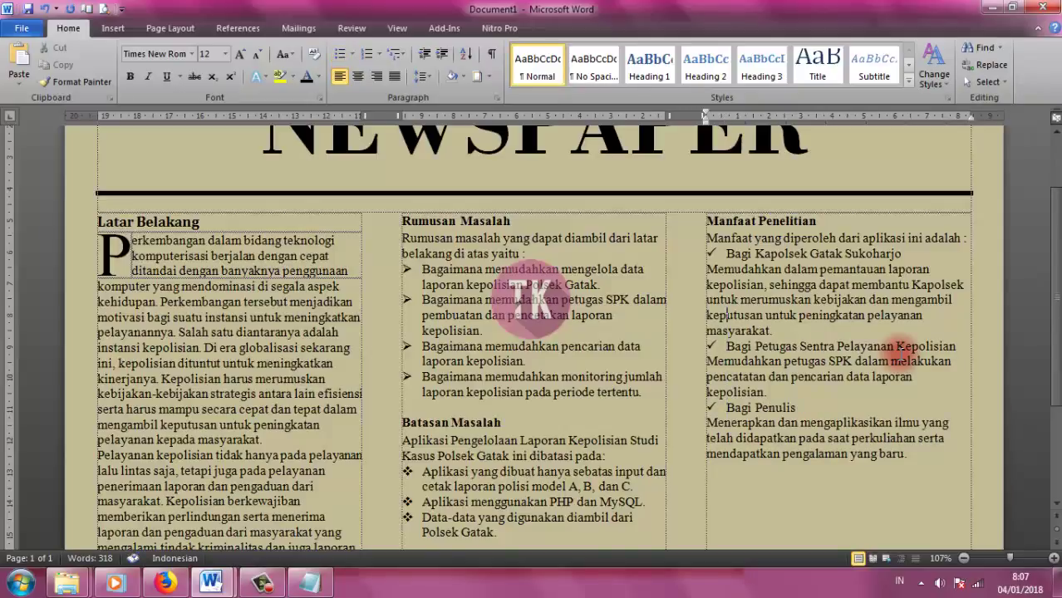
# - Increase the indent of the three description paragraphs below the Manfaat Penelitian list items by one level
pyautogui.click(441, 54)
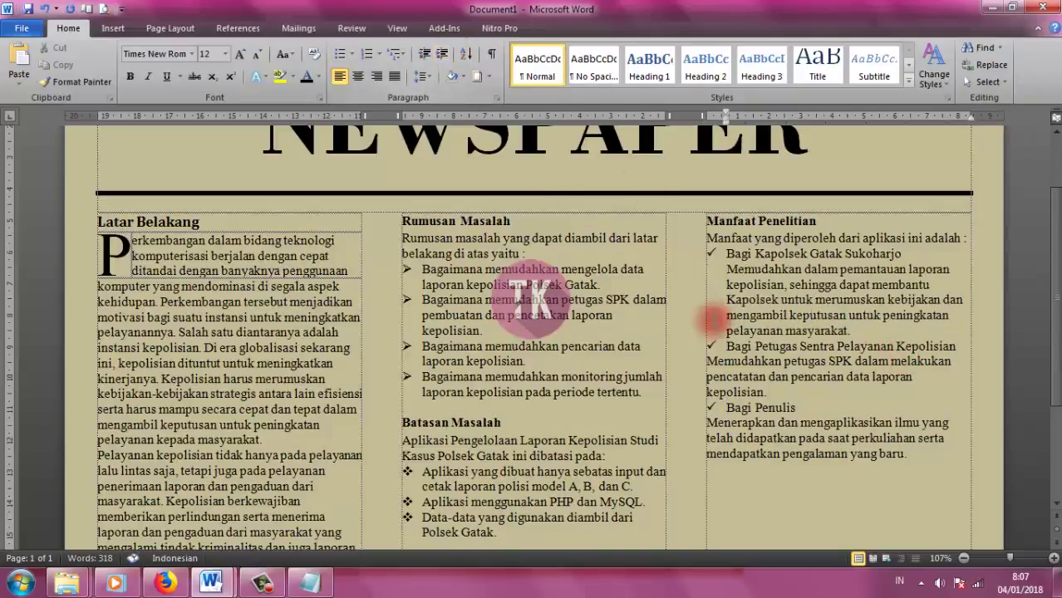
pyautogui.click(765, 364)
pyautogui.press('F4')
pyautogui.click(770, 434)
pyautogui.press('F4')
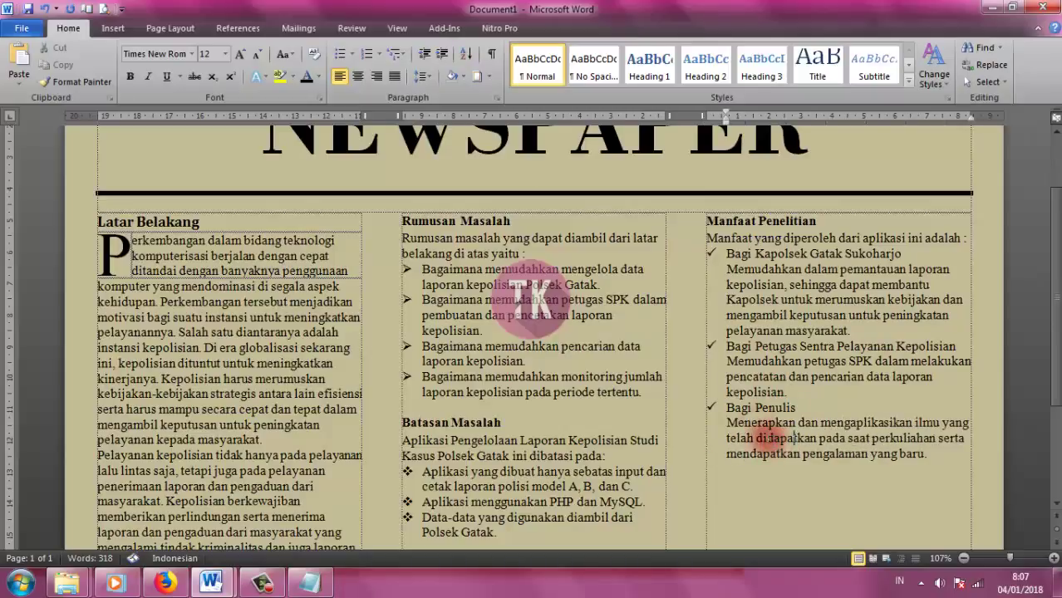
pyautogui.scroll(-2, 536, 266)
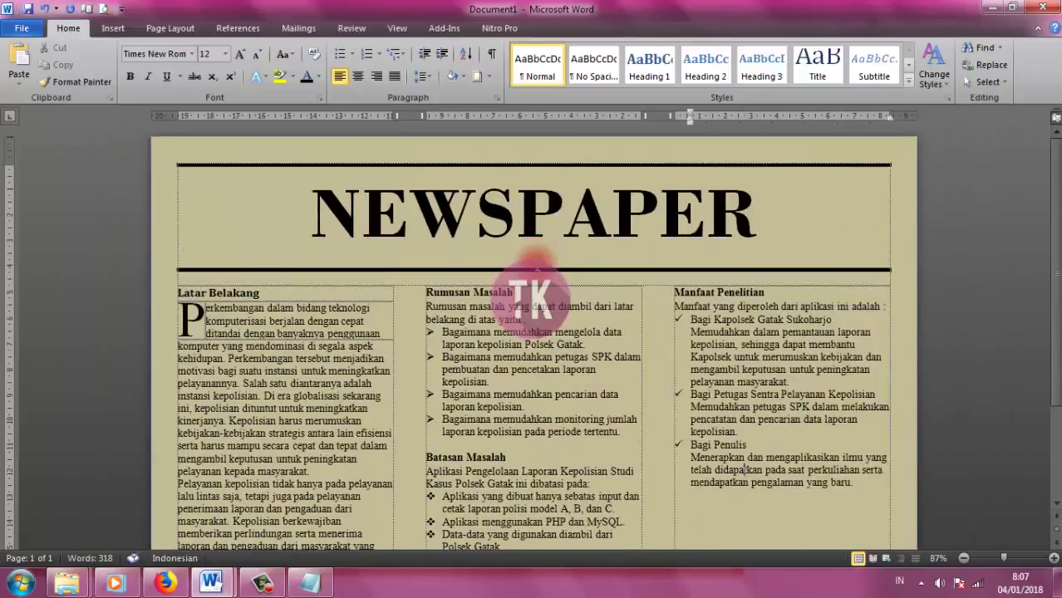
pyautogui.scroll(-4, 537, 274)
pyautogui.scroll(2, 532, 295)
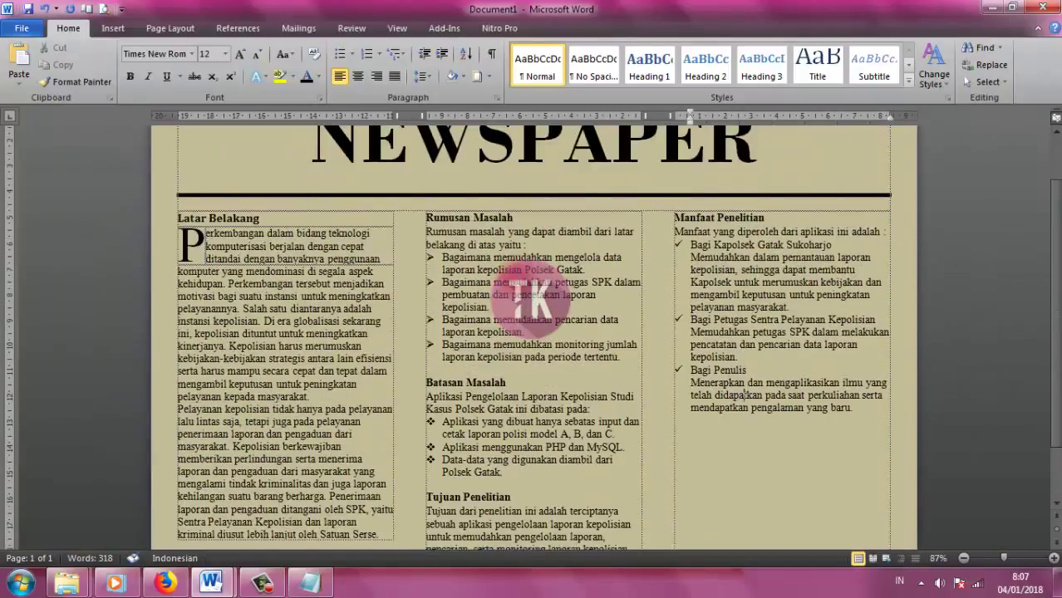
pyautogui.scroll(-2, 532, 293)
pyautogui.scroll(1, 465, 278)
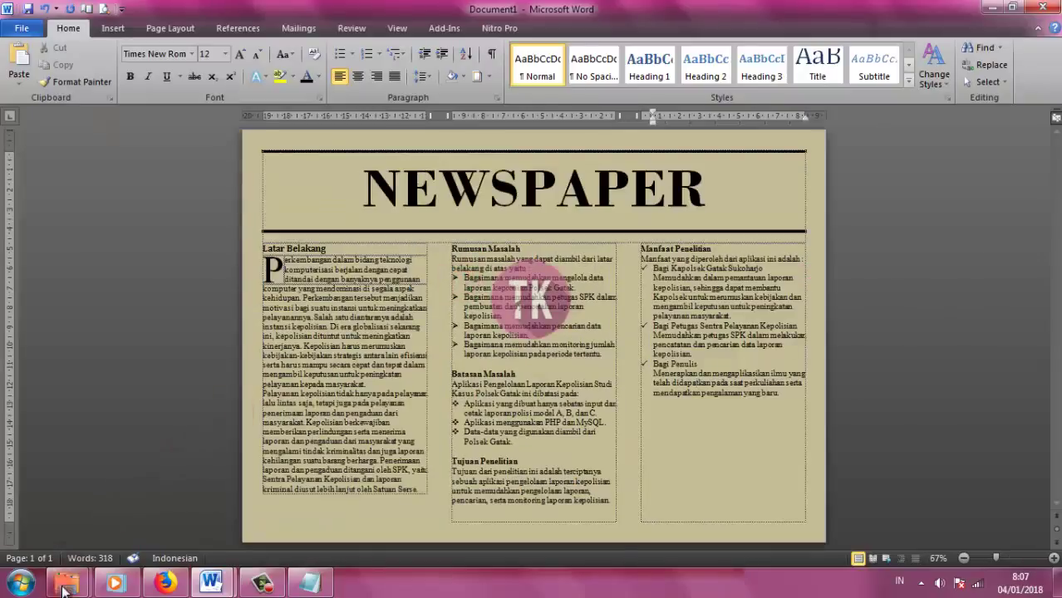
# - Switch to Windows Explorer, open New folder (7) inside New folder (2) and copy the Image 1 picture file
pyautogui.moveTo(64, 590)
pyautogui.click(201, 530)
pyautogui.click(12, 30)
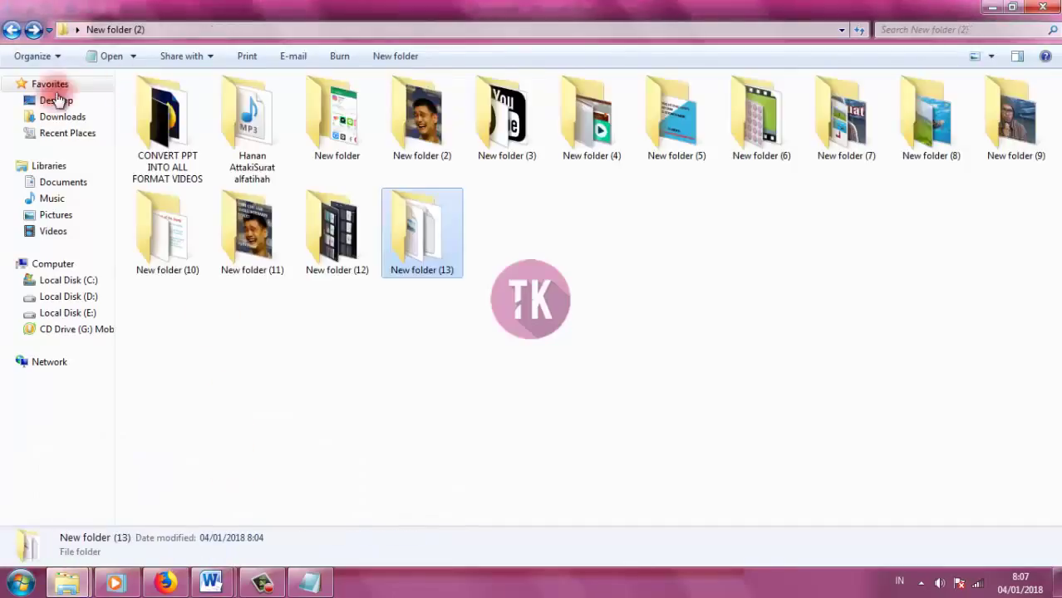
pyautogui.click(673, 340)
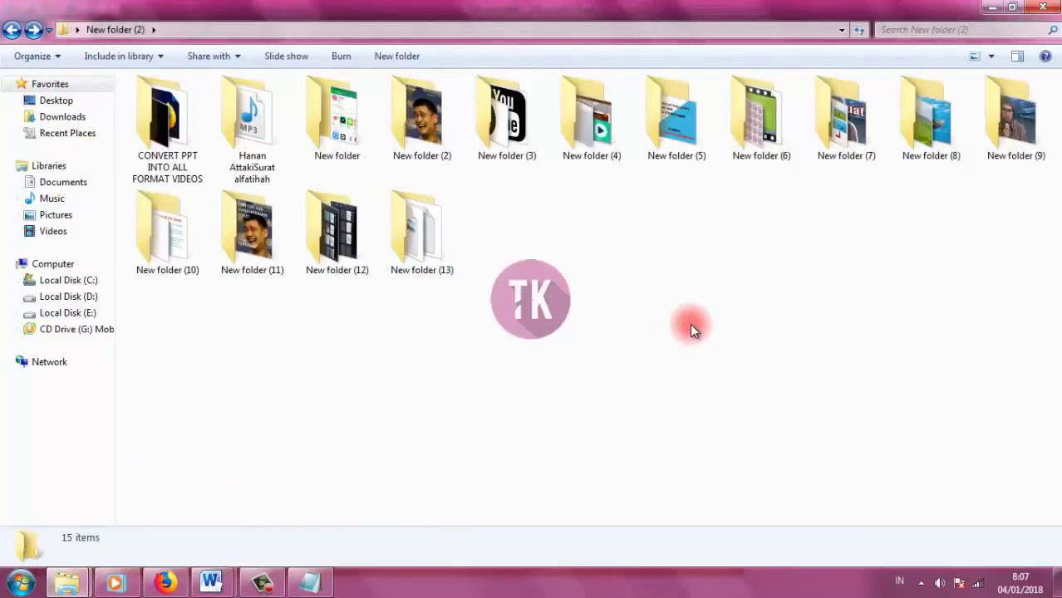
pyautogui.doubleClick(832, 145)
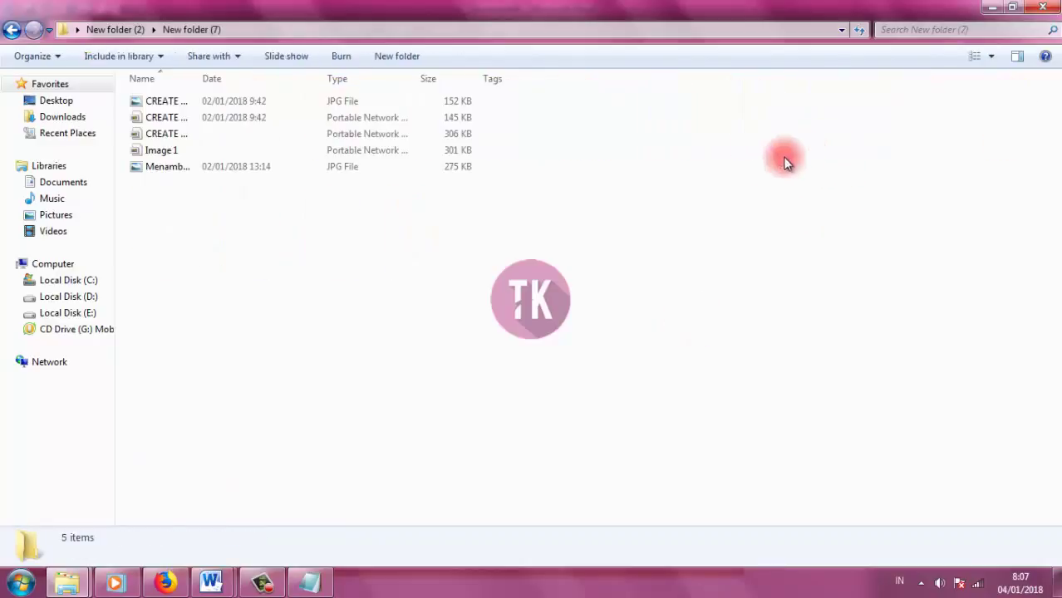
pyautogui.click(154, 150)
# - Return to the Word document, paste the picture below the last paragraph of the third column and centre it
pyautogui.moveTo(212, 582)
pyautogui.click(306, 541)
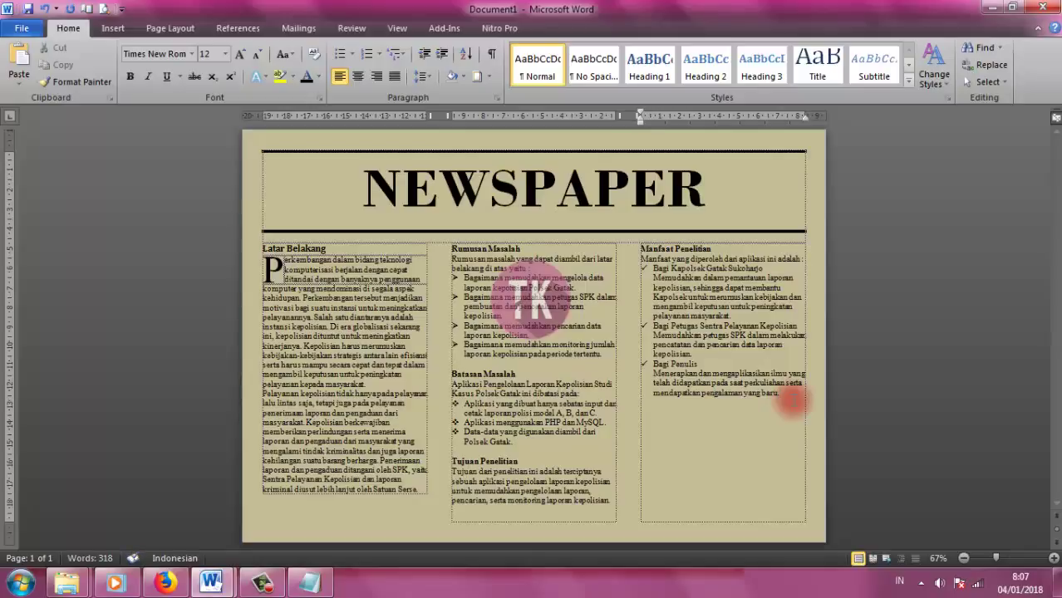
pyautogui.hotkey('ctrl', 'v')
pyautogui.click(715, 449)
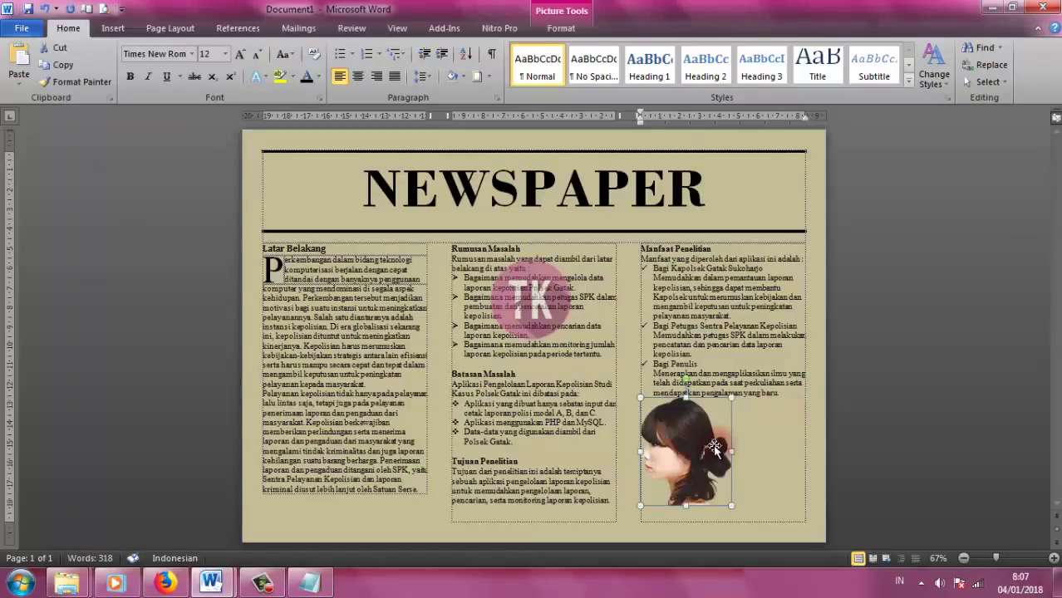
pyautogui.click(358, 75)
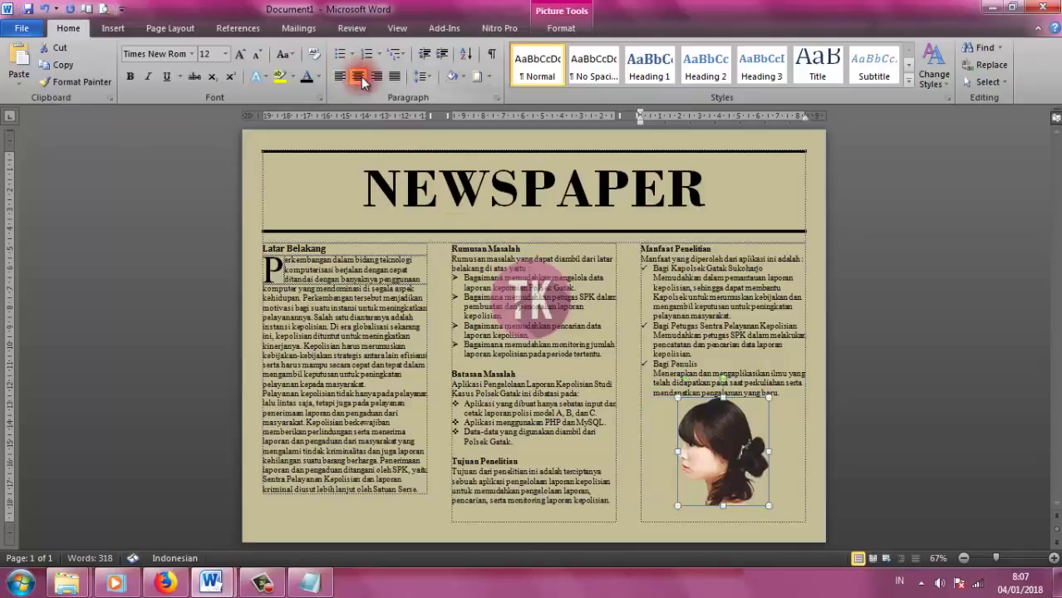
# - Apply the Pencil Grayscale artistic effect to the pasted picture
pyautogui.click(551, 30)
pyautogui.click(164, 79)
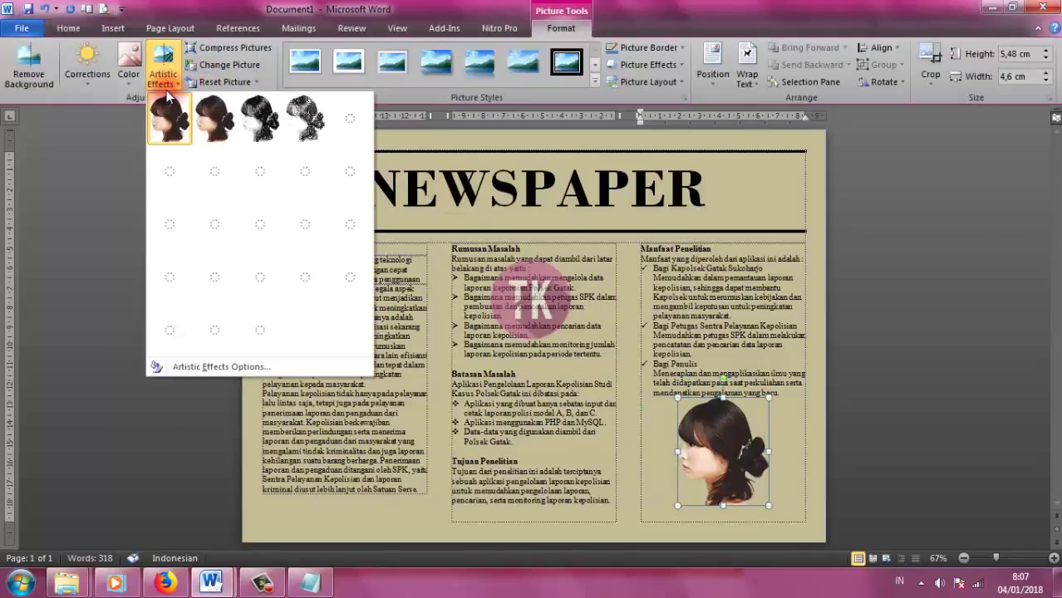
pyautogui.click(283, 137)
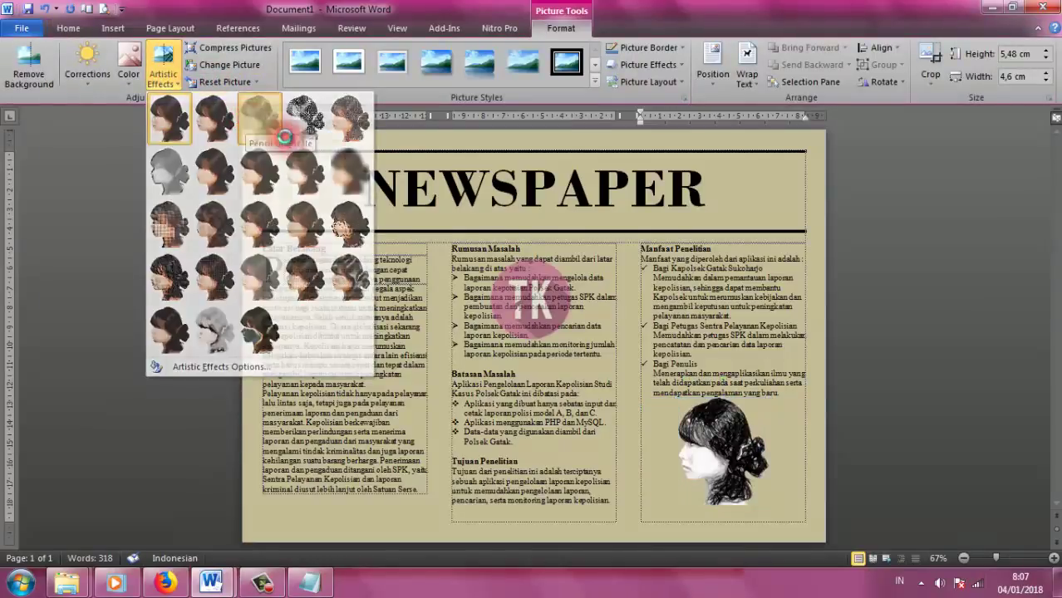
pyautogui.click(749, 347)
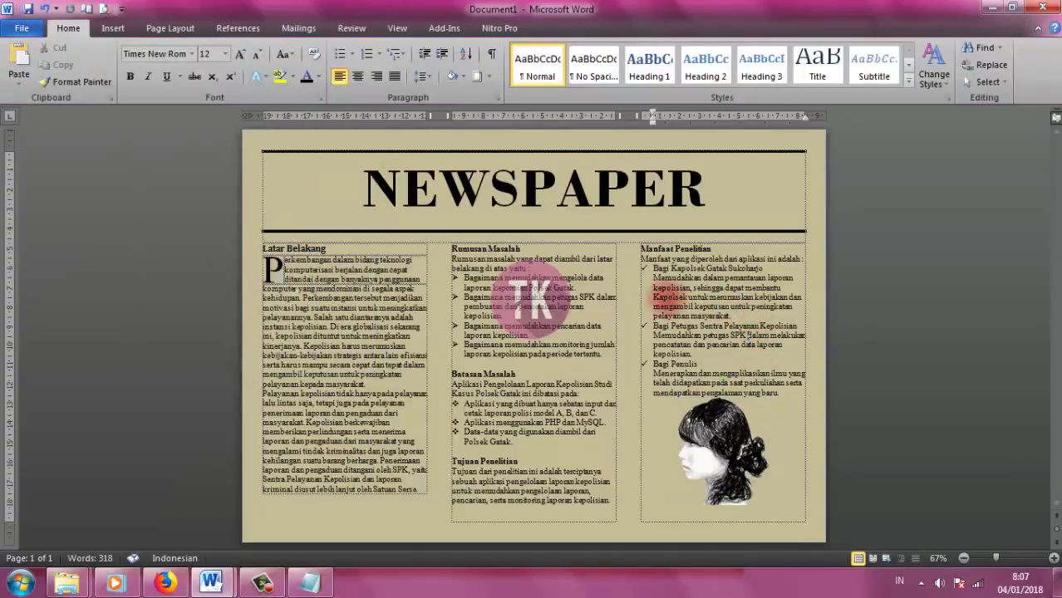
# - Start a second page after the picture and paste the text from Latar Belakang through the end of Manfaat Penelitian there twice
pyautogui.click(781, 503)
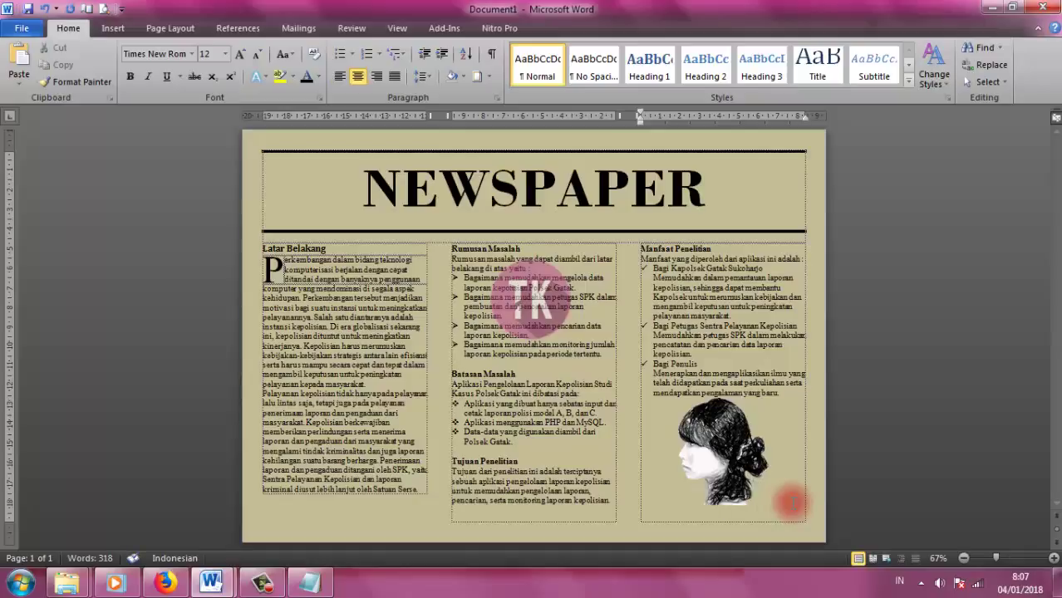
pyautogui.press('Return')
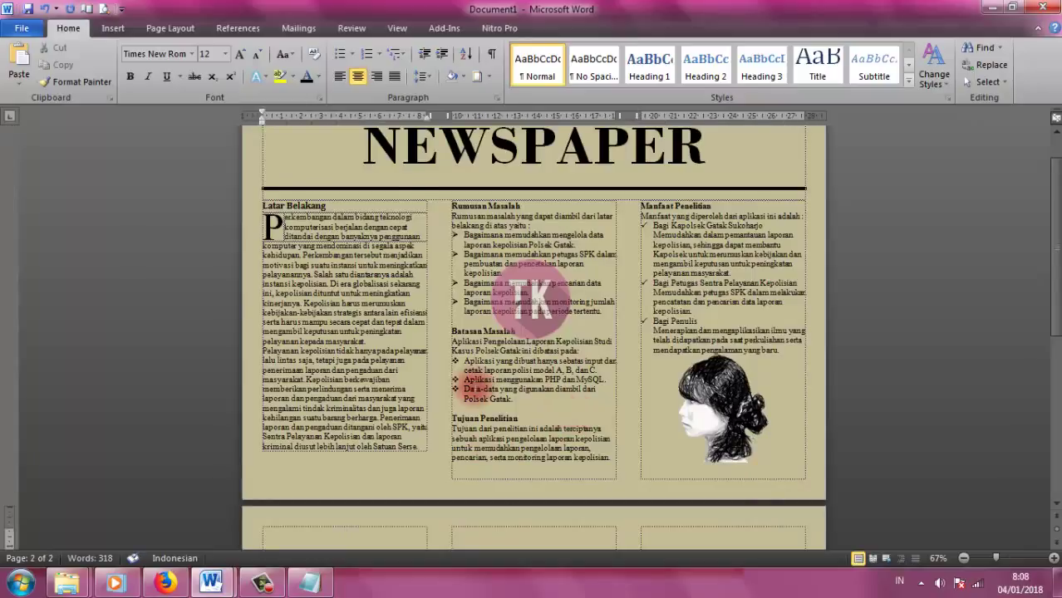
pyautogui.scroll(-2, 438, 368)
pyautogui.click(137, 215)
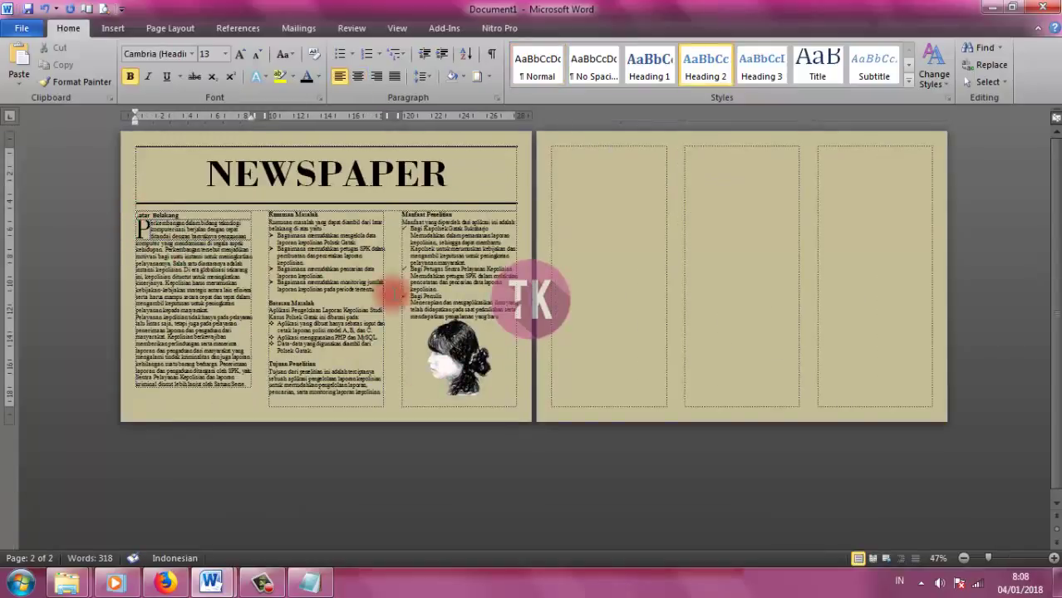
pyautogui.keyDown('shift'); pyautogui.click(497, 316); pyautogui.keyUp('shift')
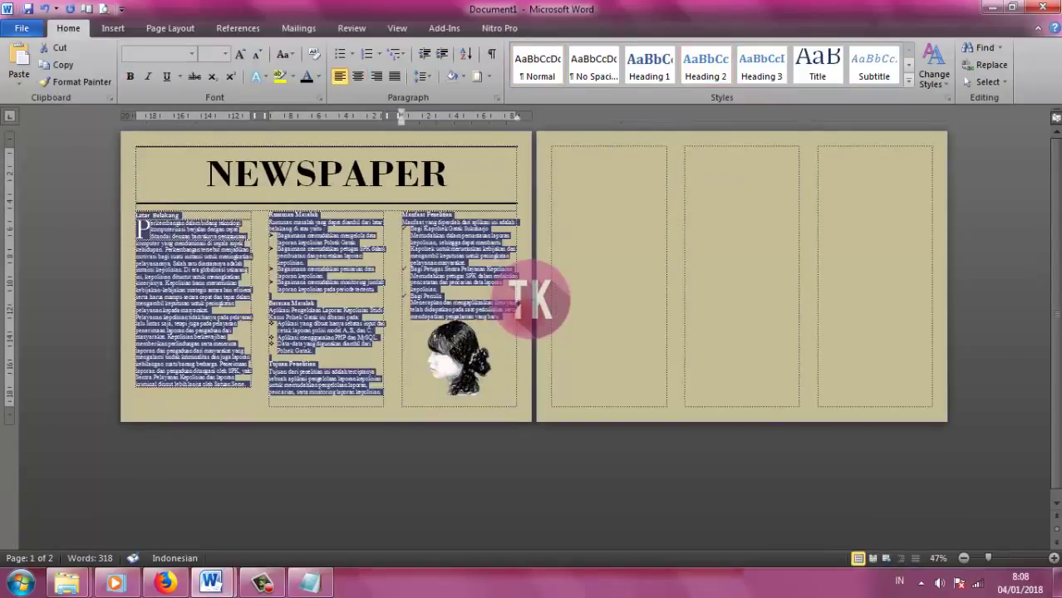
pyautogui.click(566, 151)
pyautogui.hotkey('ctrl', 'v')
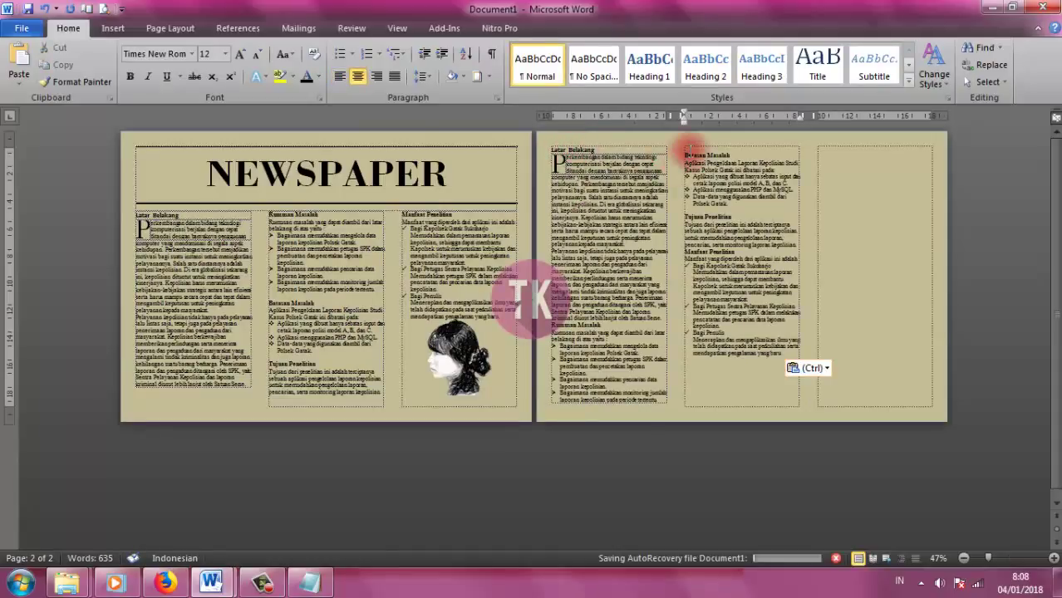
pyautogui.hotkey('ctrl', 'v')
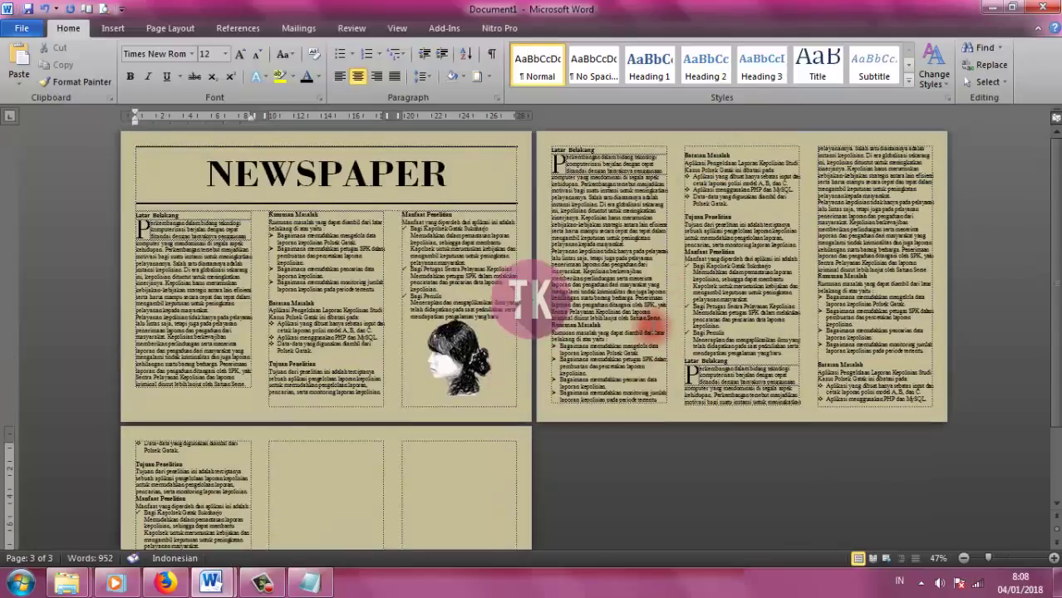
# - Remove the blank line above Batasan Masalah on the second page and delete the text that overflows onto the third page
pyautogui.click(708, 147)
pyautogui.press('BackSpace')
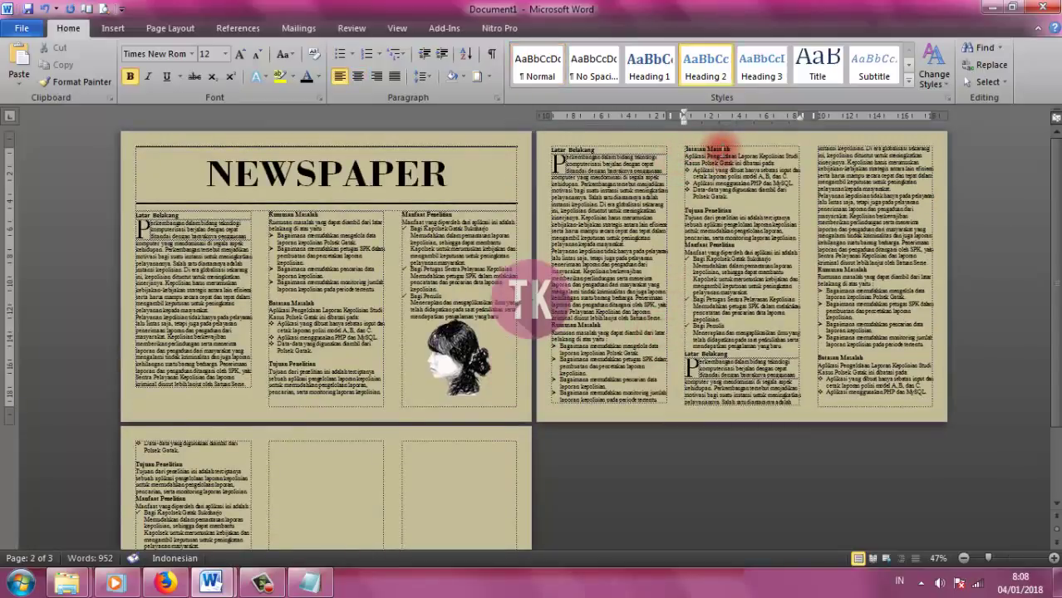
pyautogui.scroll(-3, 748, 316)
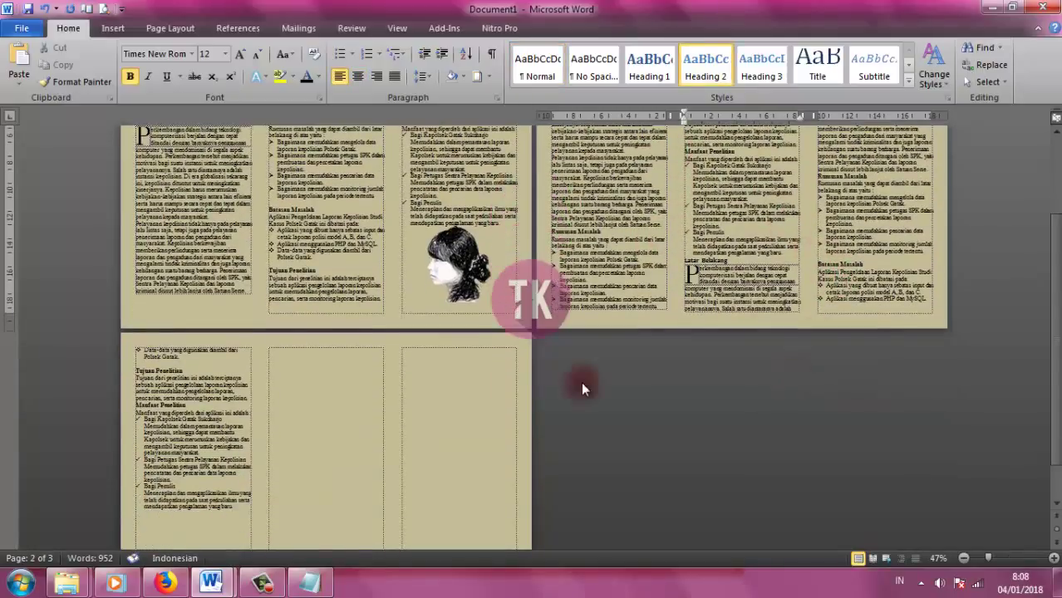
pyautogui.moveTo(253, 512); pyautogui.dragTo(119, 343)
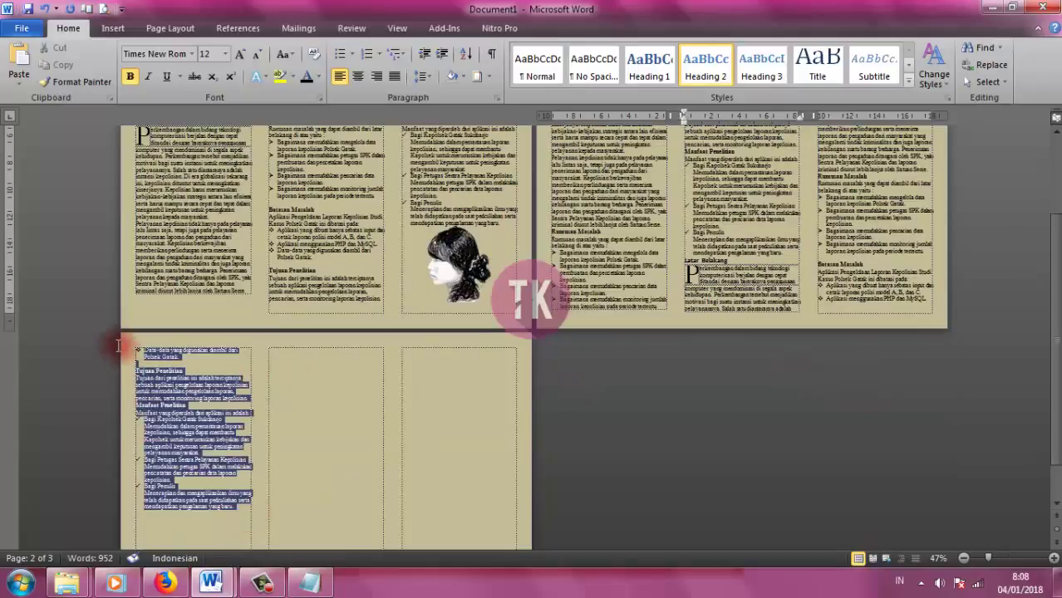
pyautogui.press('BackSpace')
pyautogui.scroll(3, 675, 378)
pyautogui.scroll(2, 675, 366)
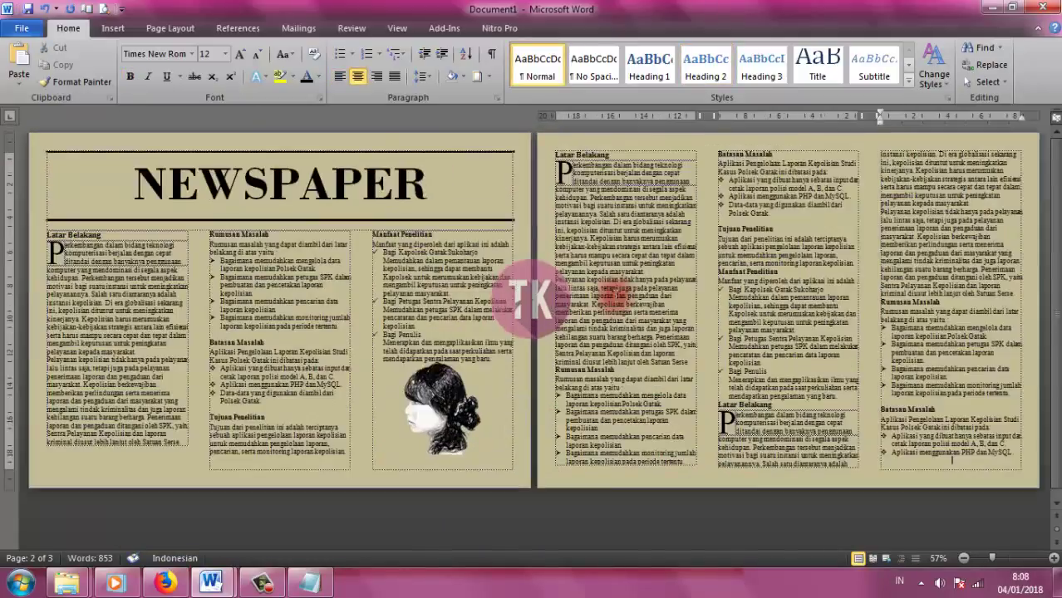
pyautogui.scroll(-1, 532, 333)
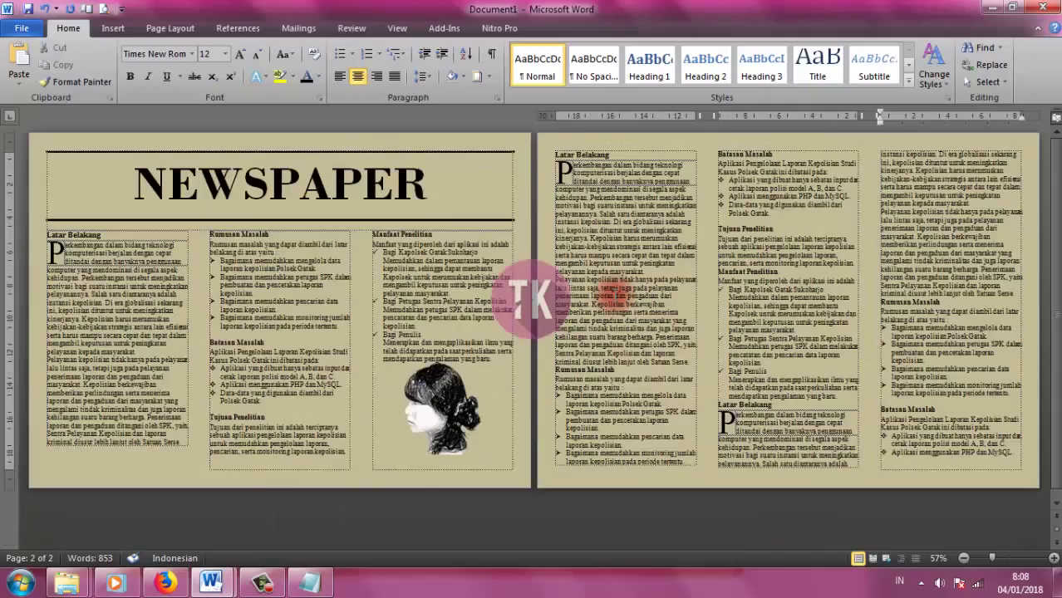